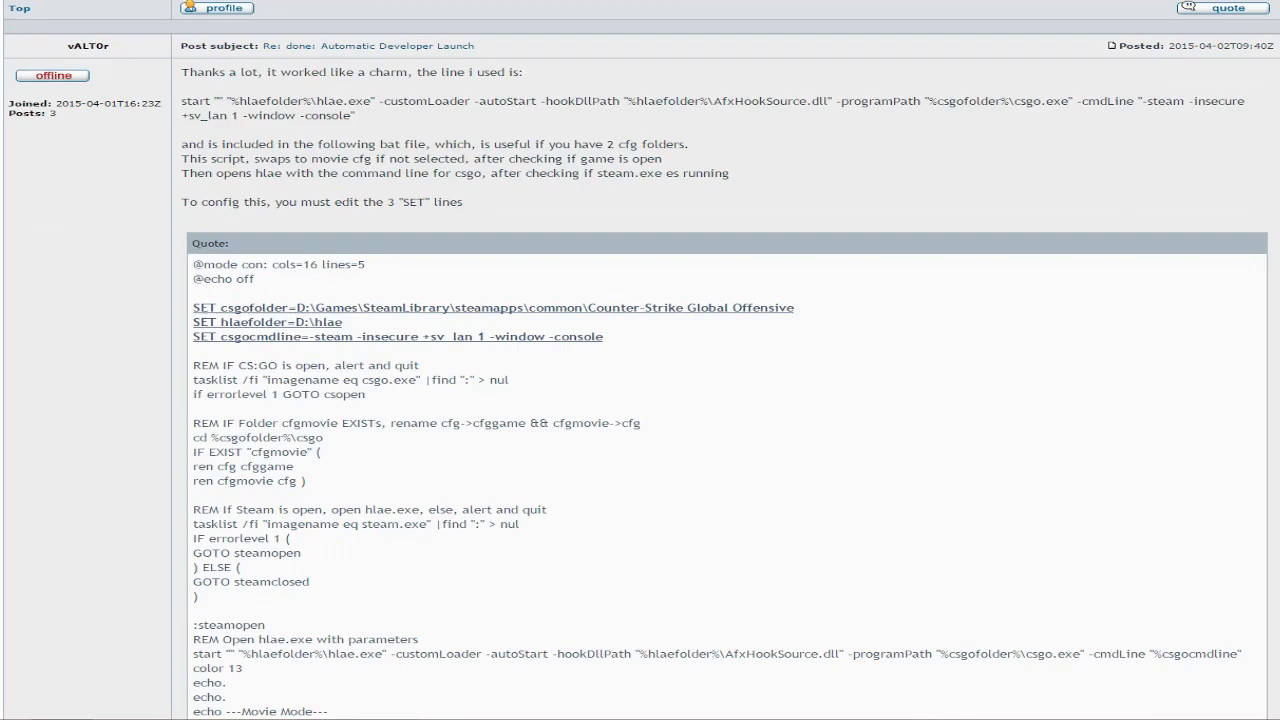
# Read through the forum post's movie-mode and game-mode batch scripts, including their SET lines and the instructions for using them
pyautogui.scroll(-12, 640, 360)
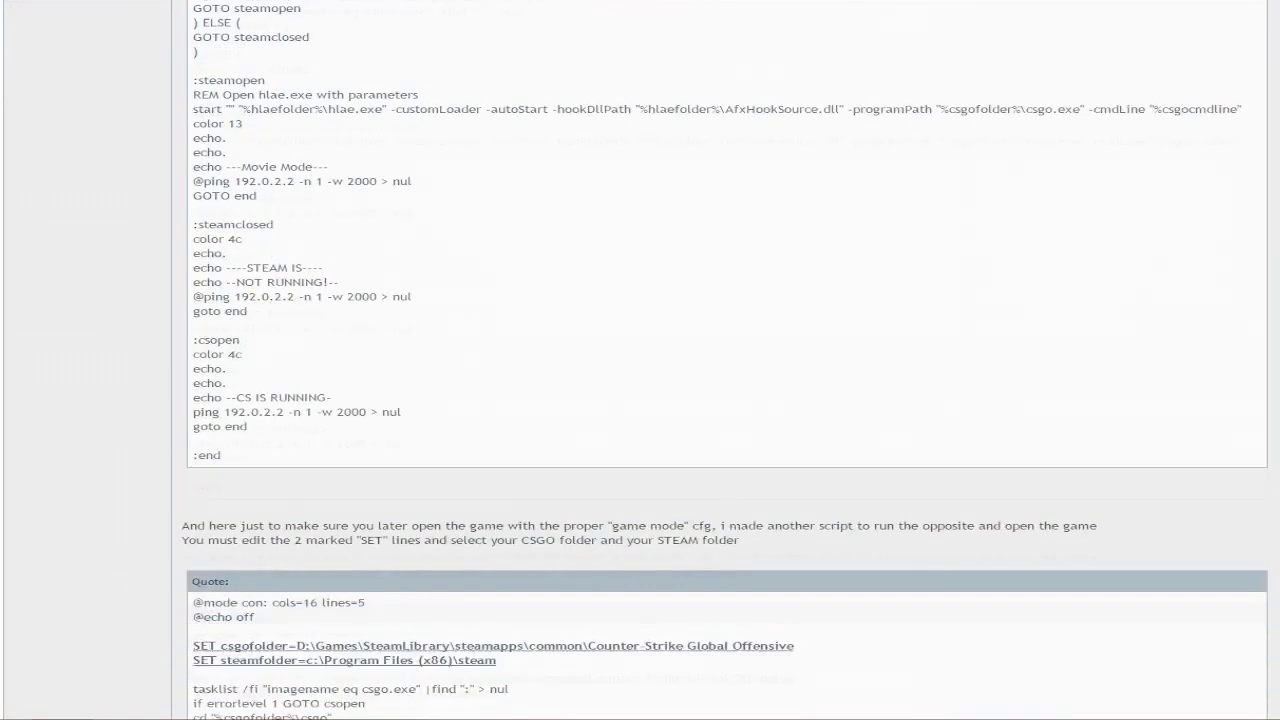
pyautogui.scroll(-3, 640, 360)
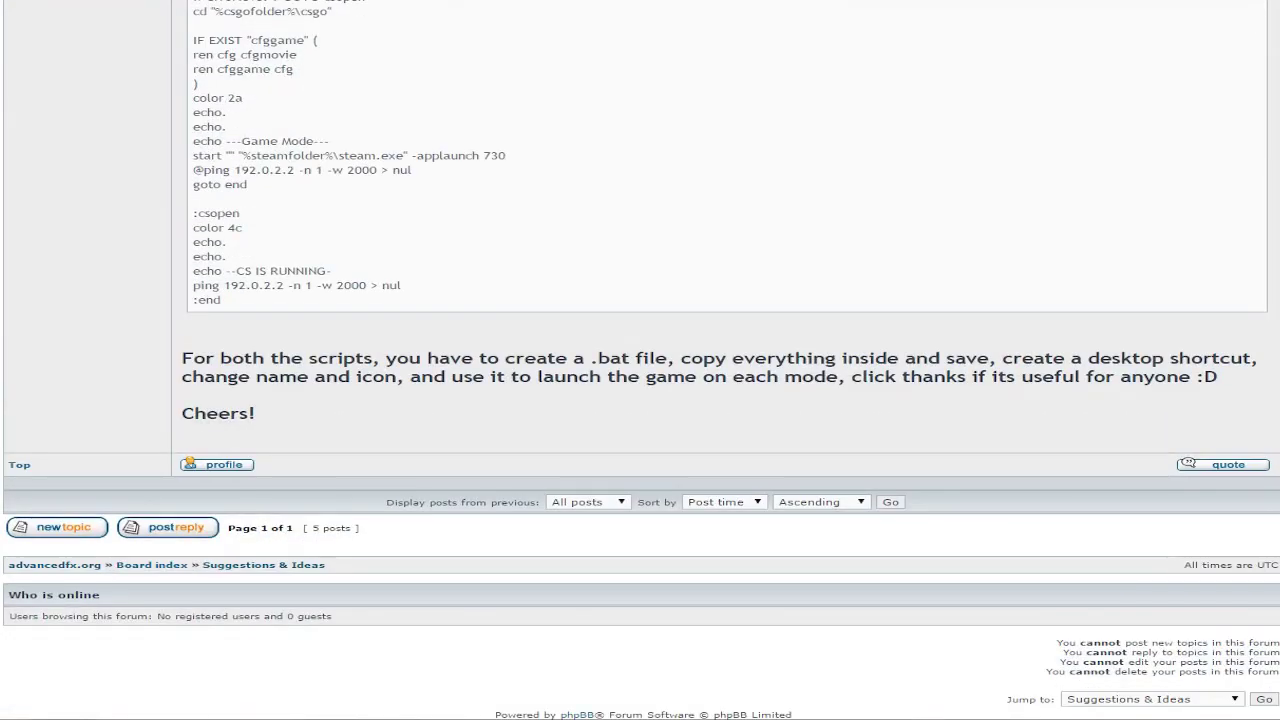
pyautogui.scroll(5, 640, 360)
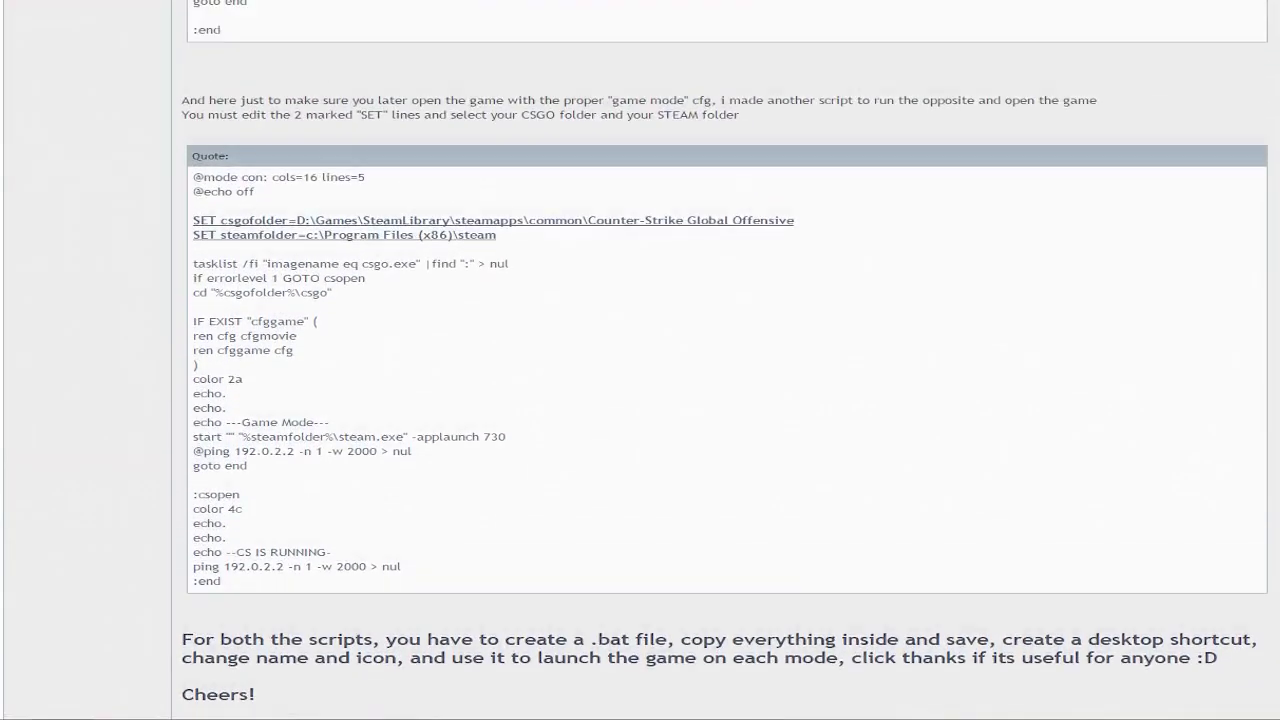
pyautogui.scroll(4, 640, 360)
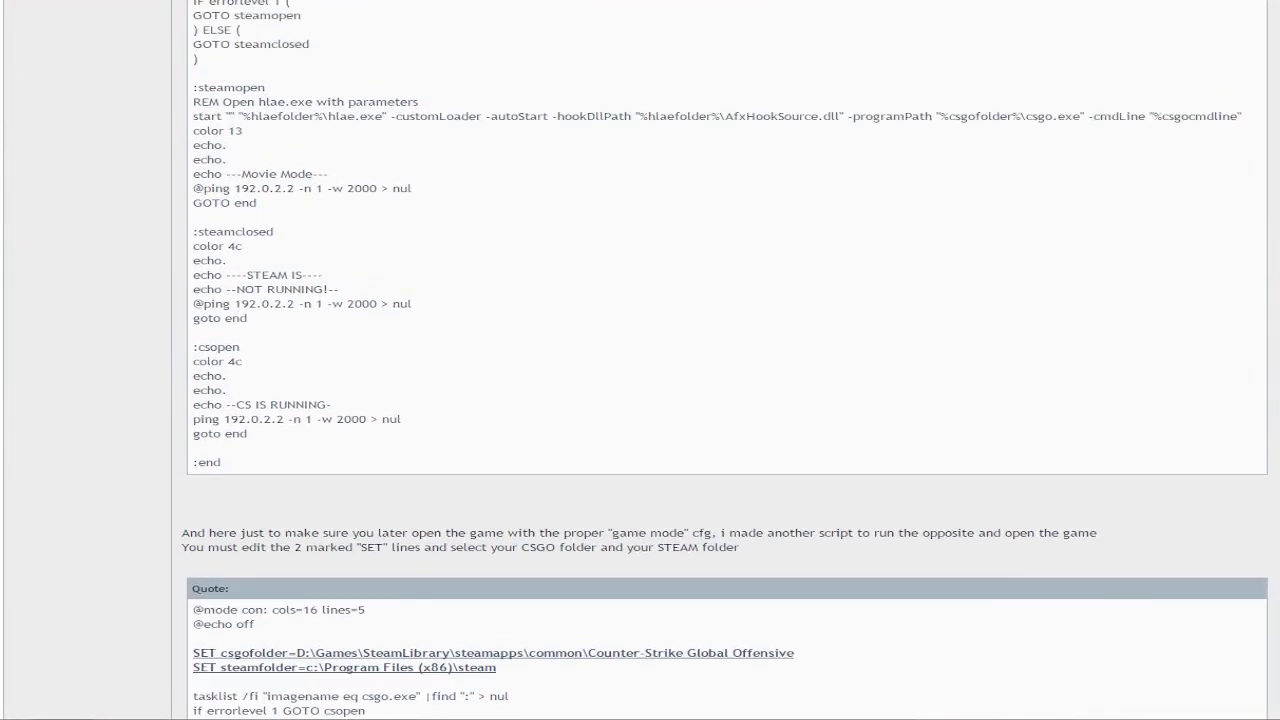
pyautogui.scroll(-8, 640, 360)
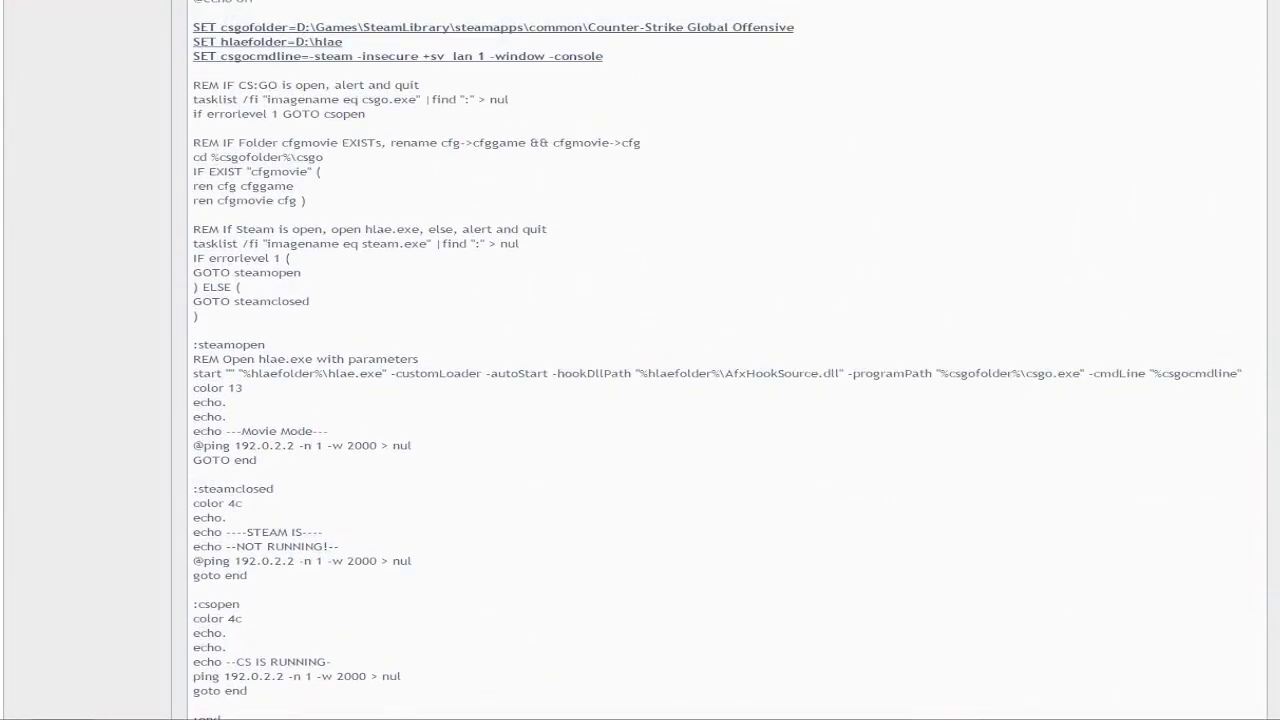
pyautogui.scroll(3, 724, 360)
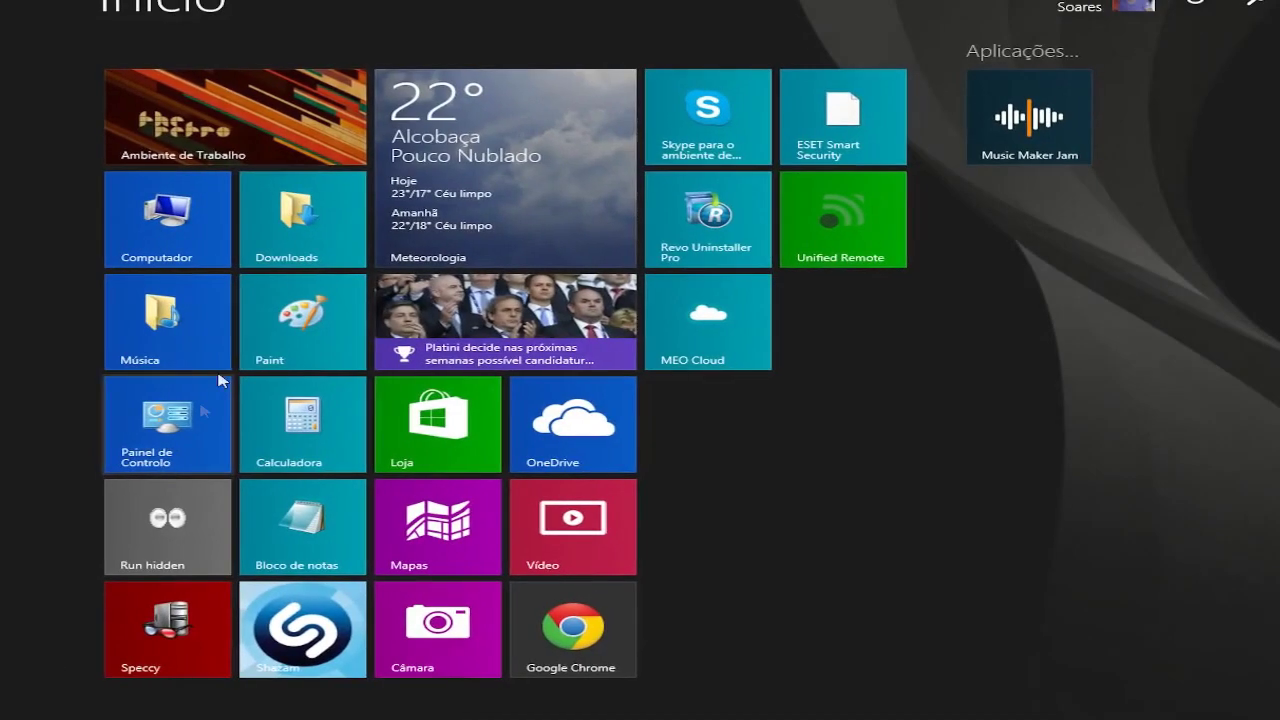
# Switch to File Explorer and open D:\Program Files (x86)\Steam\SteamApps\common\Counter-Strike Global Offensive
pyautogui.click(200, 243)
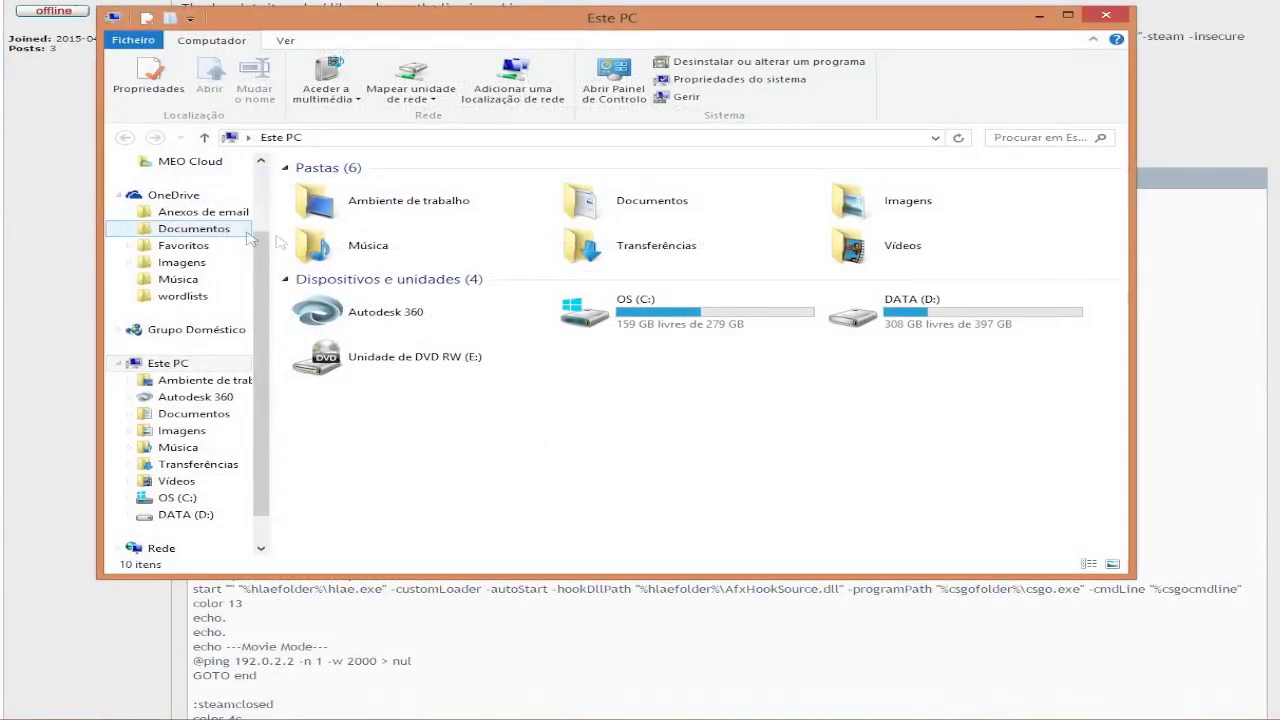
pyautogui.doubleClick(910, 318)
pyautogui.click(452, 257)
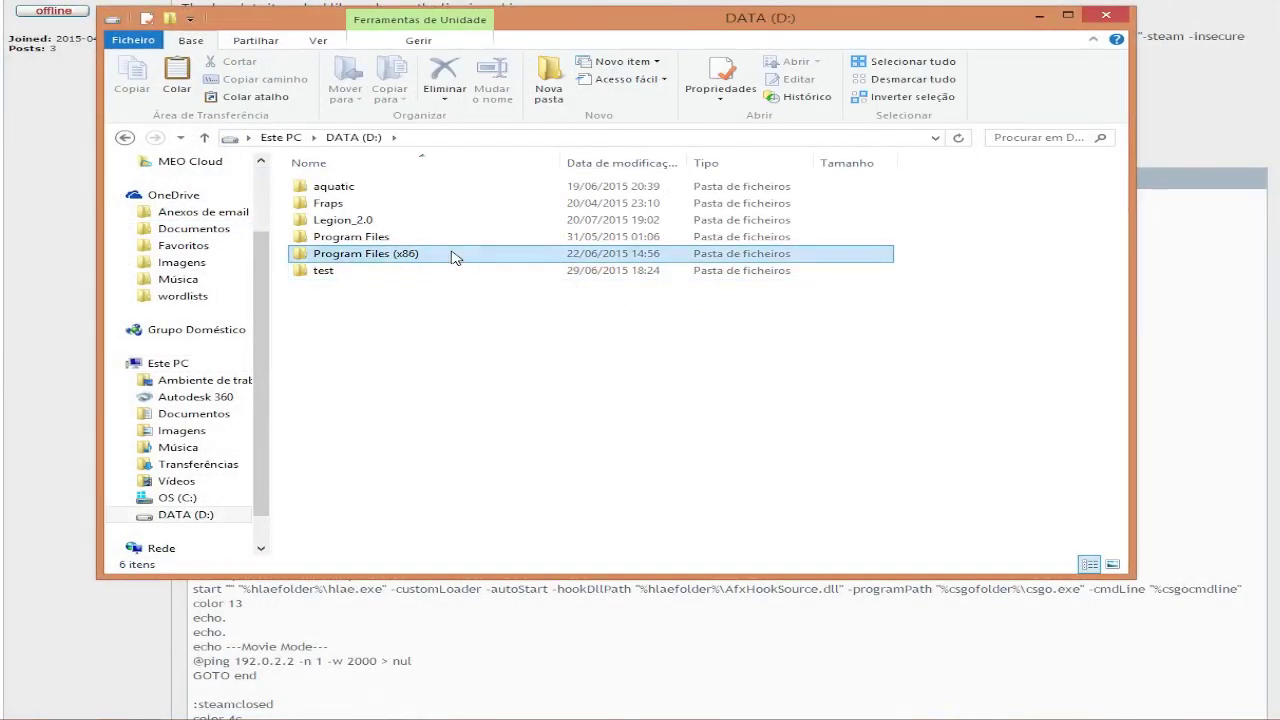
pyautogui.doubleClick(452, 257)
pyautogui.doubleClick(366, 272)
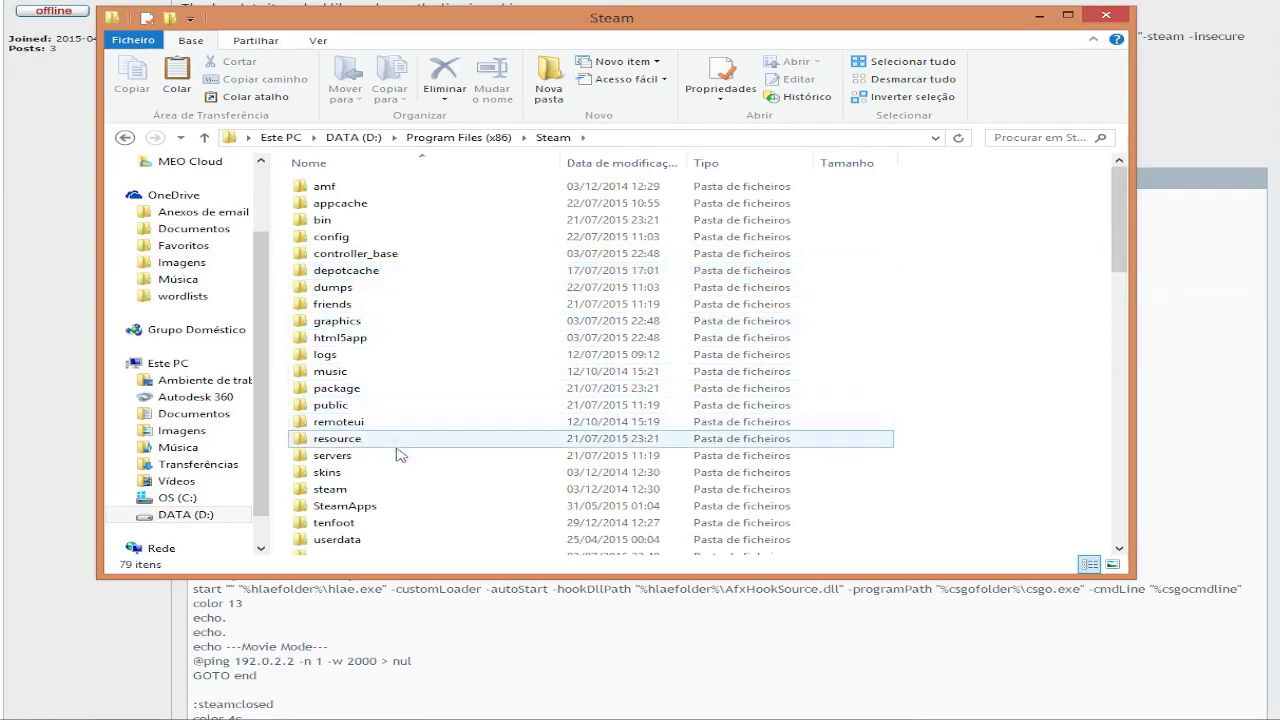
pyautogui.doubleClick(386, 504)
pyautogui.doubleClick(367, 189)
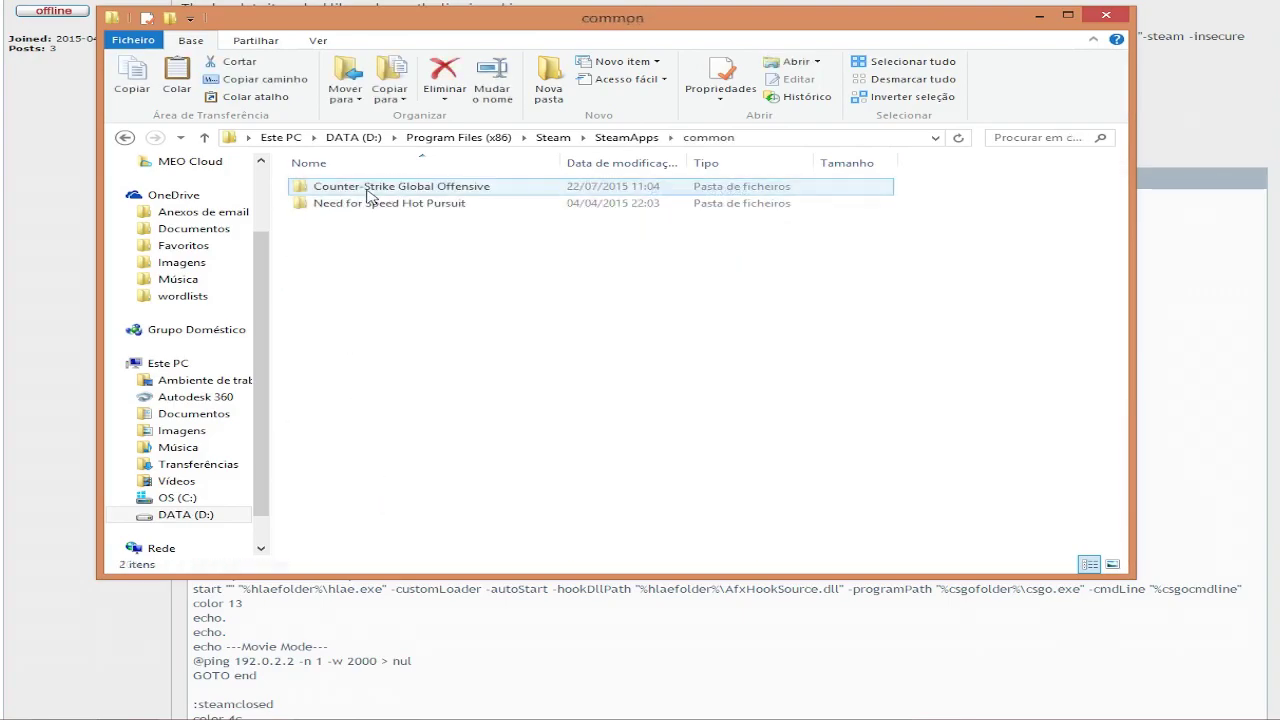
pyautogui.doubleClick(368, 190)
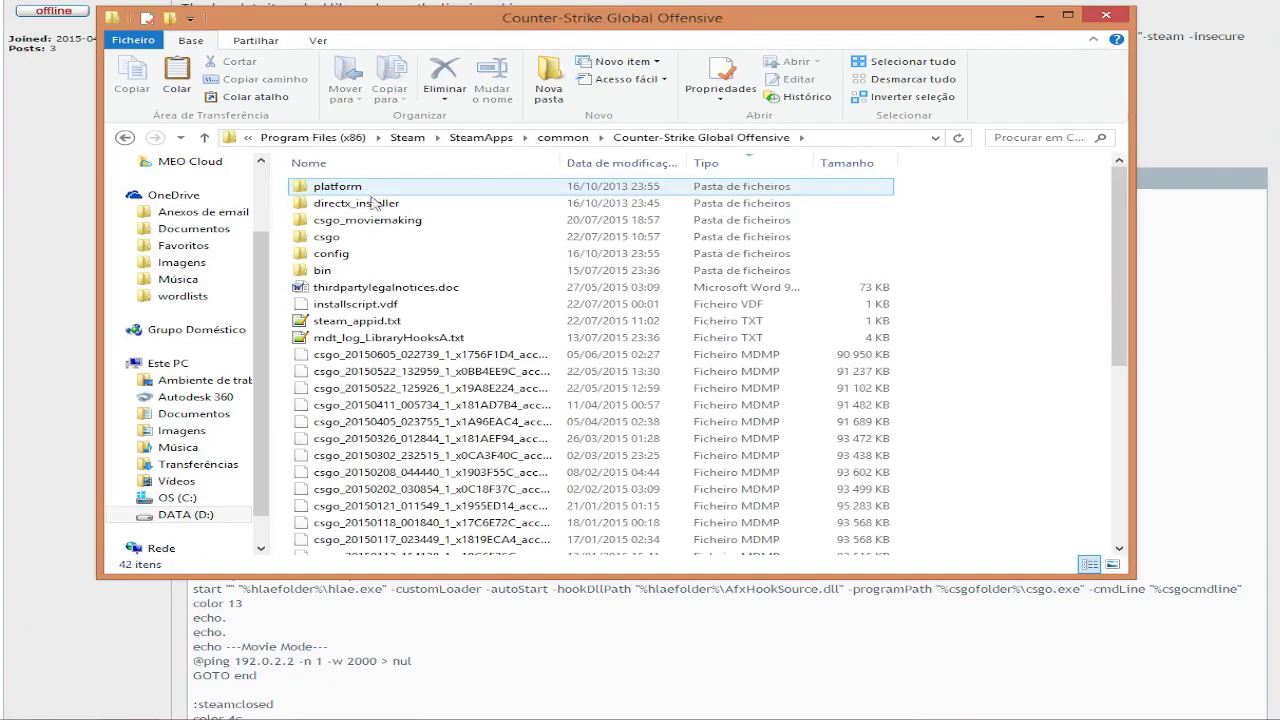
# Locate the csgo edit mode v2.bat file among the game folder's contents
pyautogui.scroll(-6, 1040, 250)
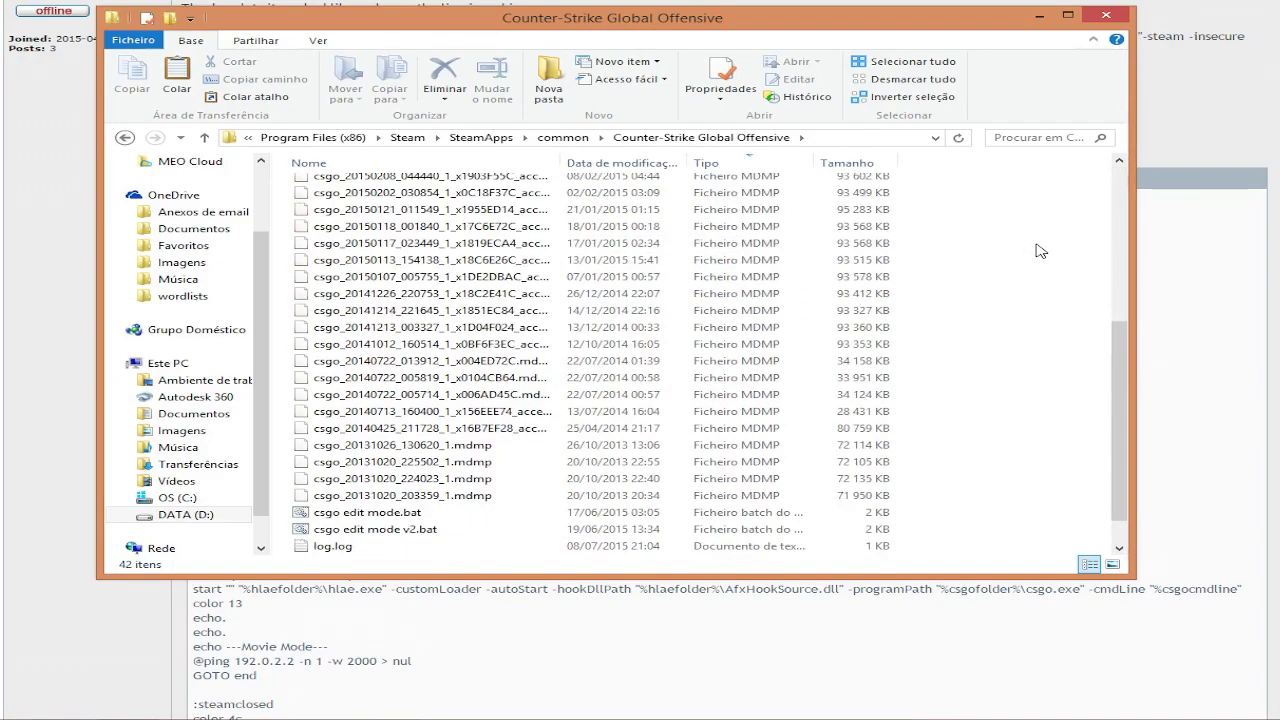
pyautogui.scroll(-1, 1040, 250)
pyautogui.click(386, 496)
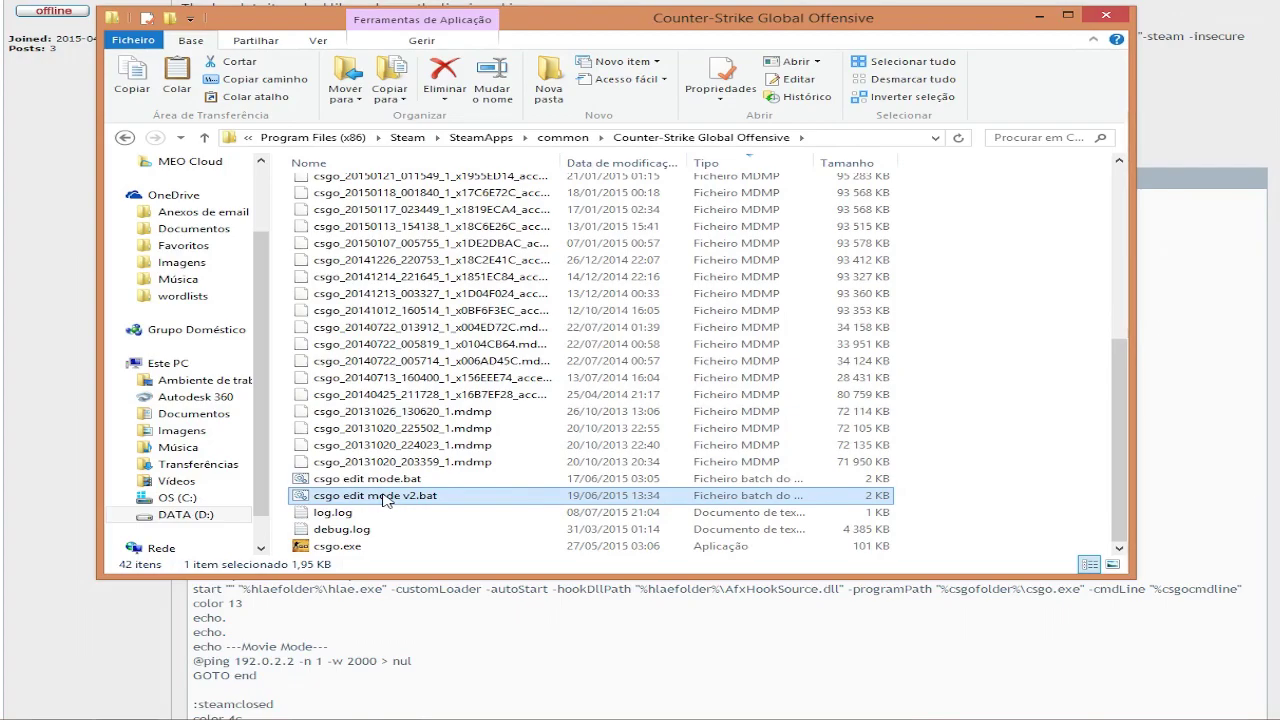
pyautogui.scroll(7, 386, 500)
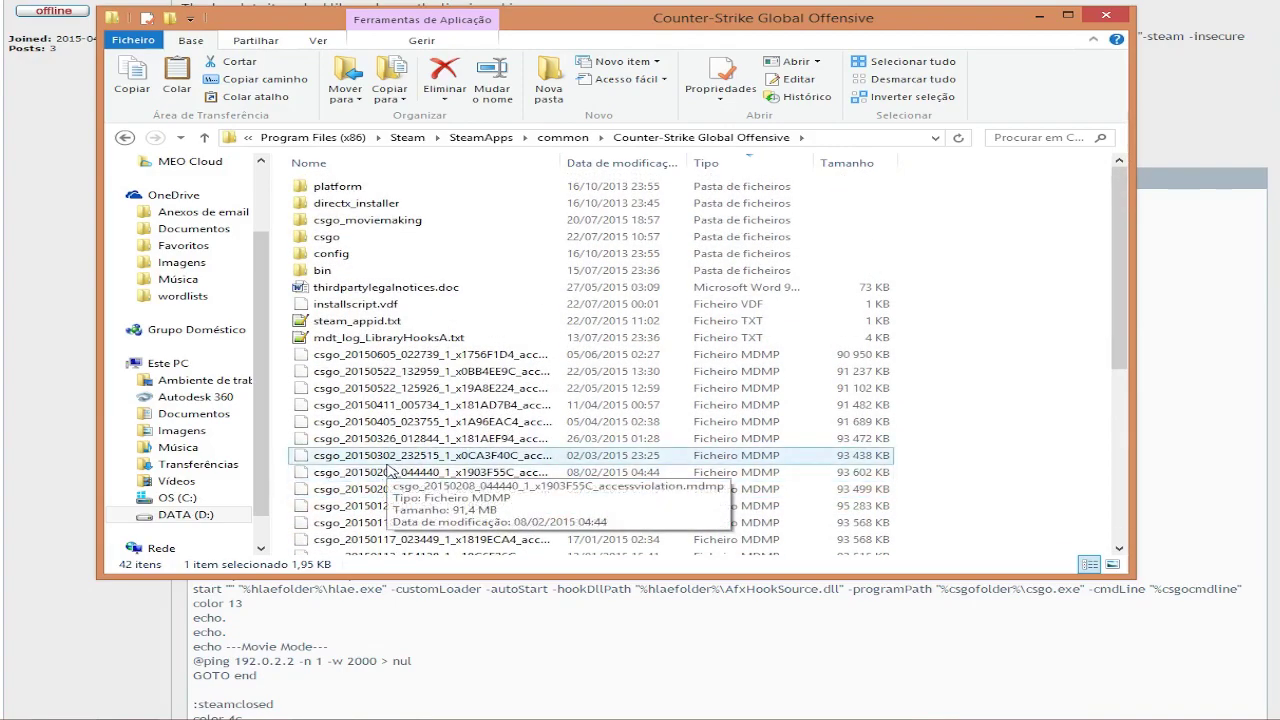
# Create a new folder named cfg_movie inside the game's csgo folder
pyautogui.click(386, 237)
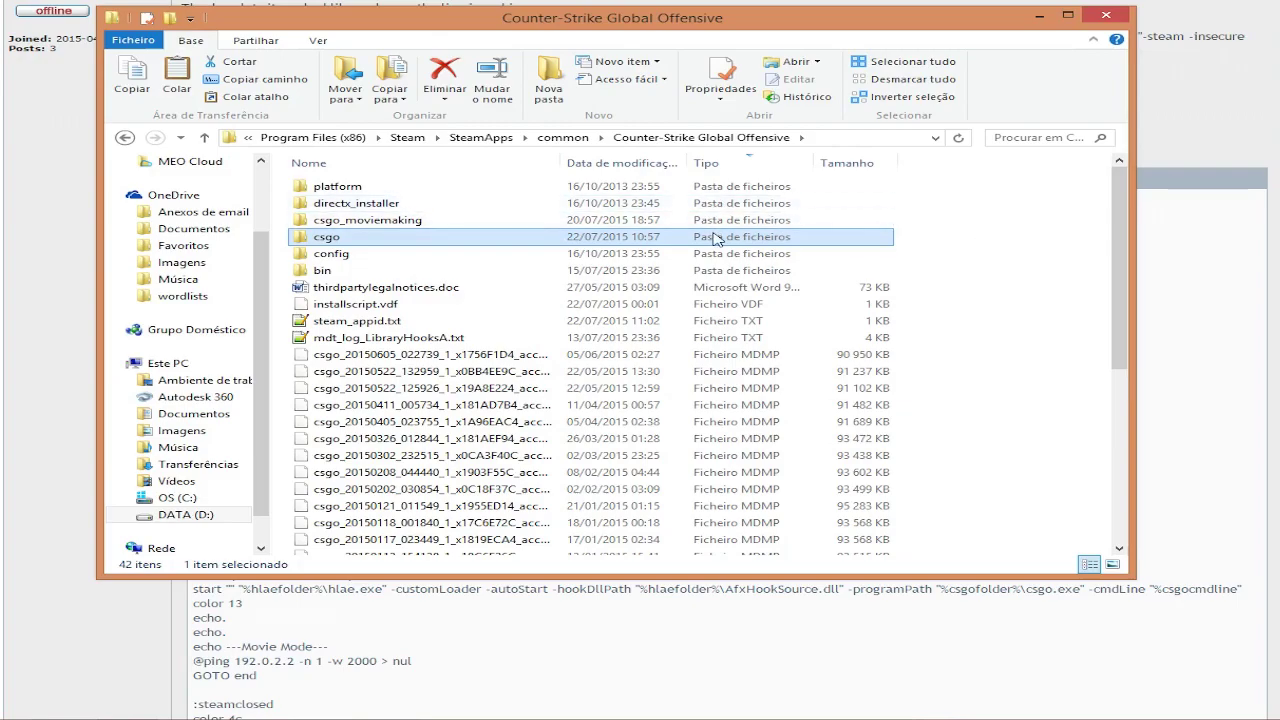
pyautogui.doubleClick(716, 238)
pyautogui.rightClick(991, 257)
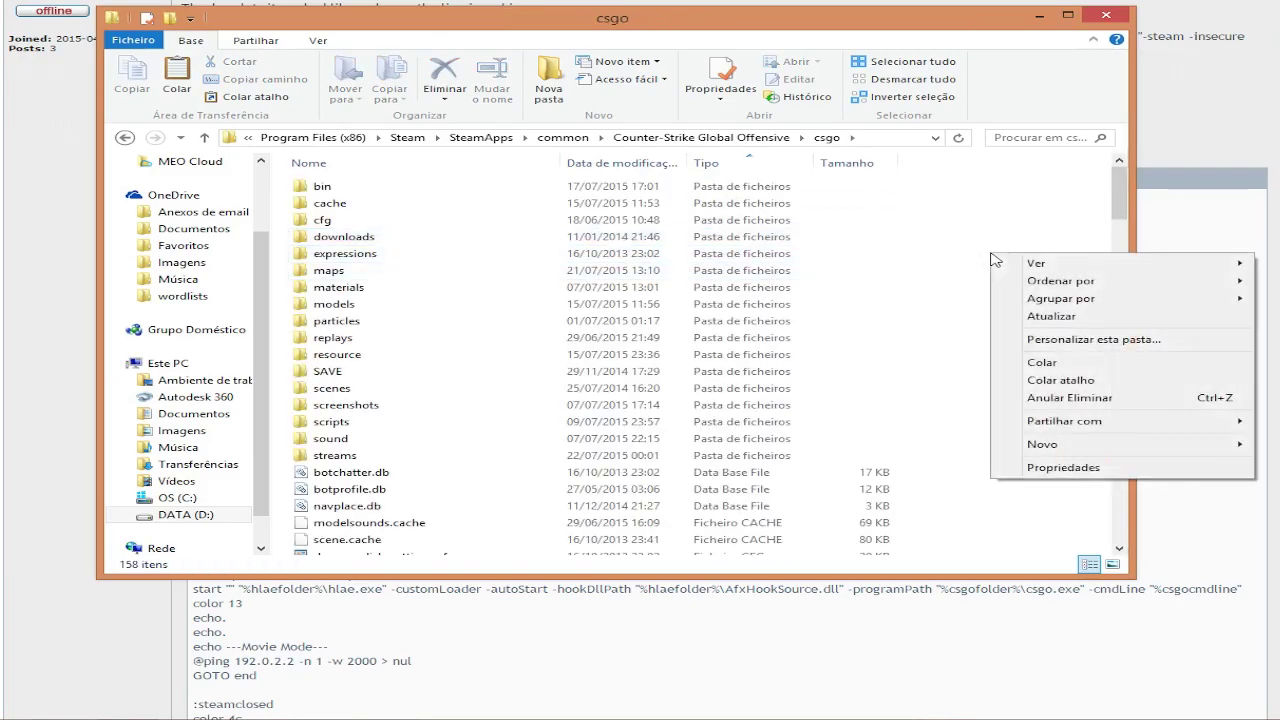
pyautogui.moveTo(1040, 444)
pyautogui.click(857, 447)
pyautogui.write('cfg_movie')
pyautogui.press('Return')
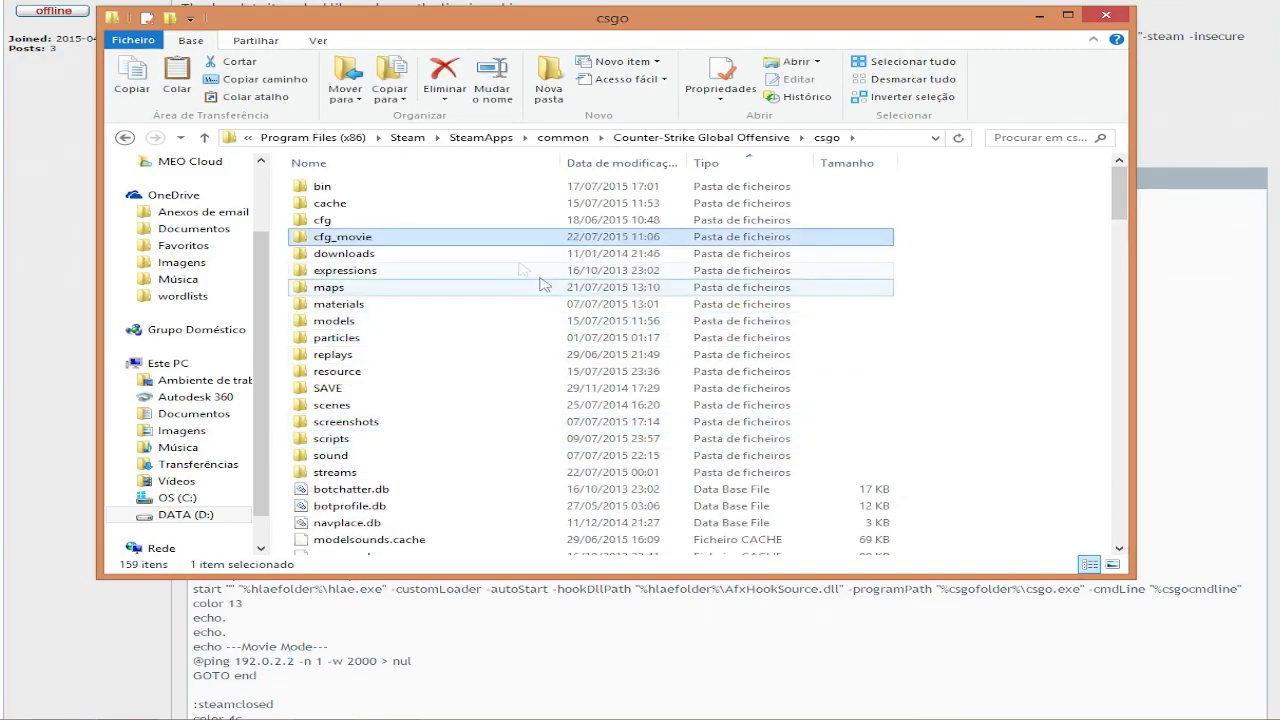
# Point out the cfg and cfg_movie folders, and delete cfg_movie
pyautogui.click(348, 223)
pyautogui.click(355, 238)
pyautogui.click(350, 222)
pyautogui.click(362, 240)
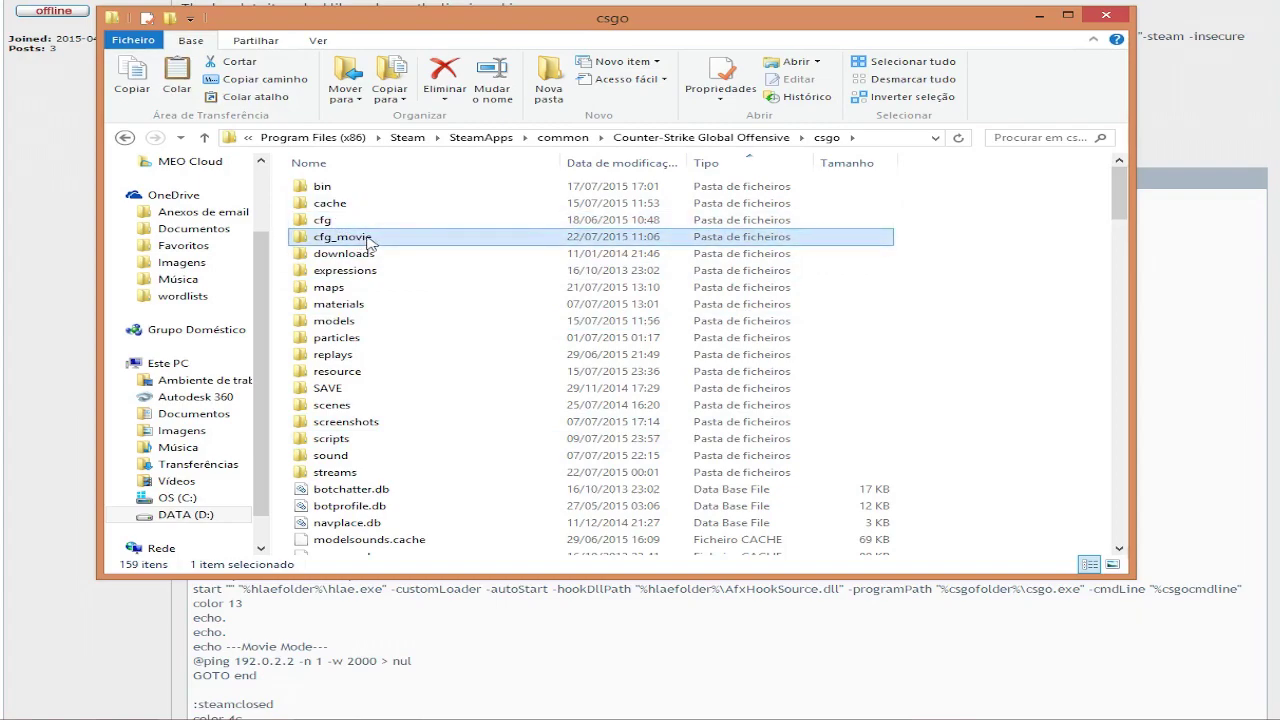
pyautogui.click(970, 258)
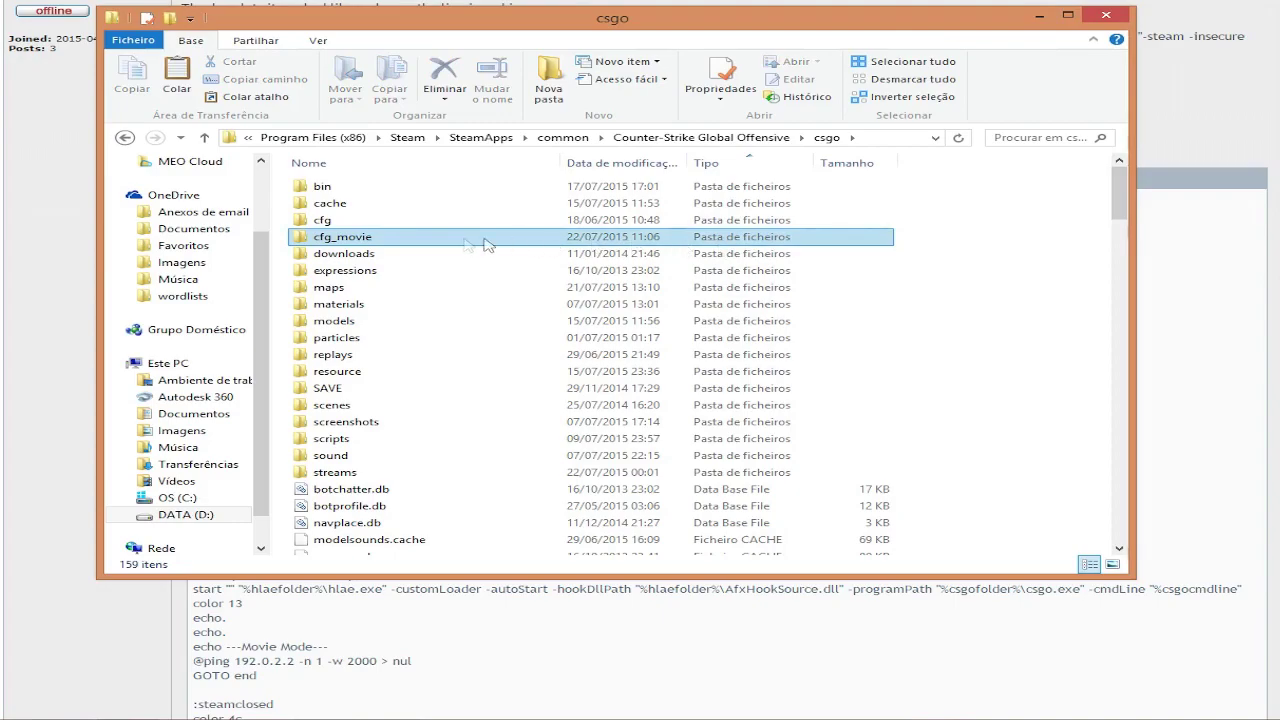
pyautogui.click(343, 239)
pyautogui.press('Delete')
# Point out csgo_moviemaking in the parent folder and examine the contents of the csgo folder
pyautogui.press('BackSpace')
pyautogui.click(400, 221)
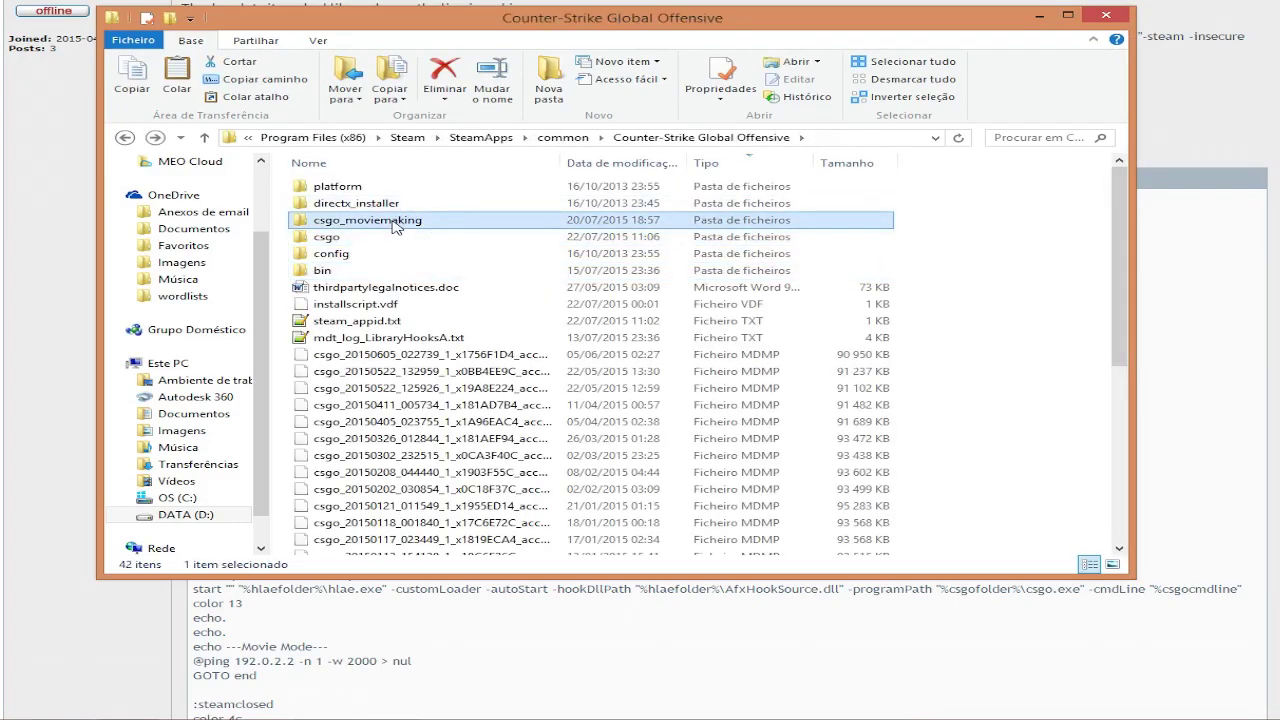
pyautogui.doubleClick(330, 237)
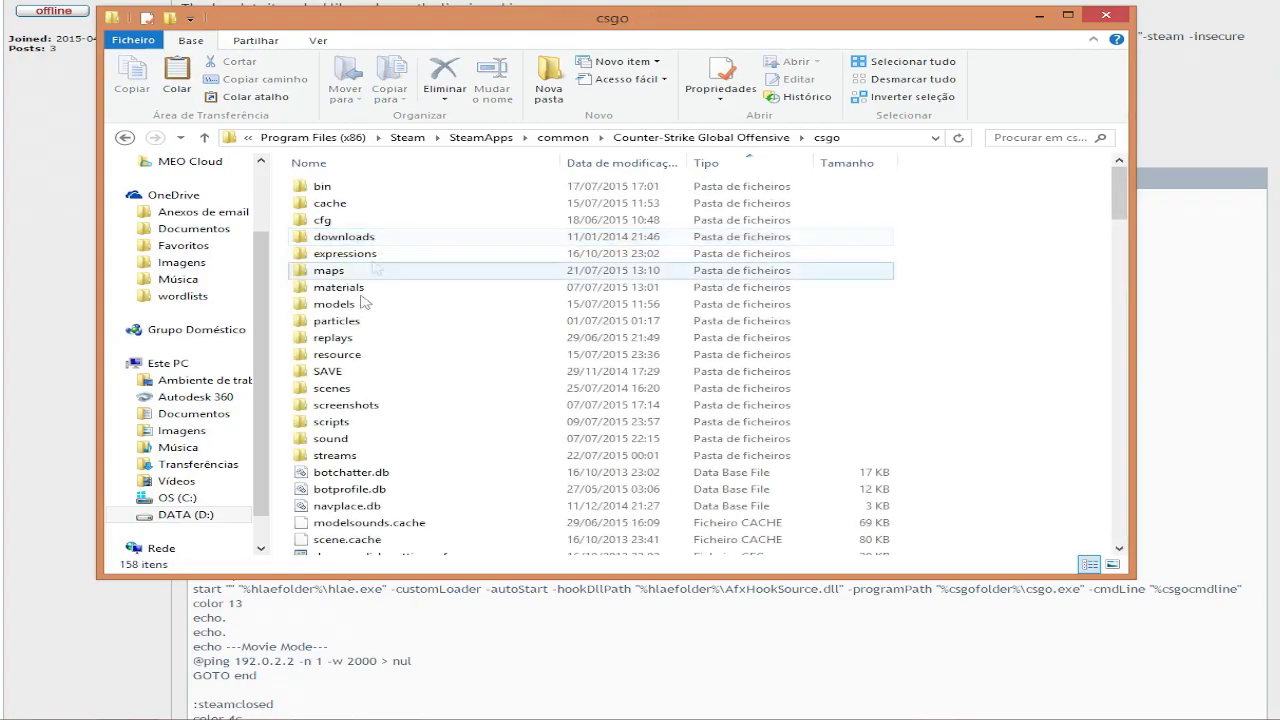
pyautogui.scroll(-10, 390, 420)
pyautogui.scroll(3, 390, 420)
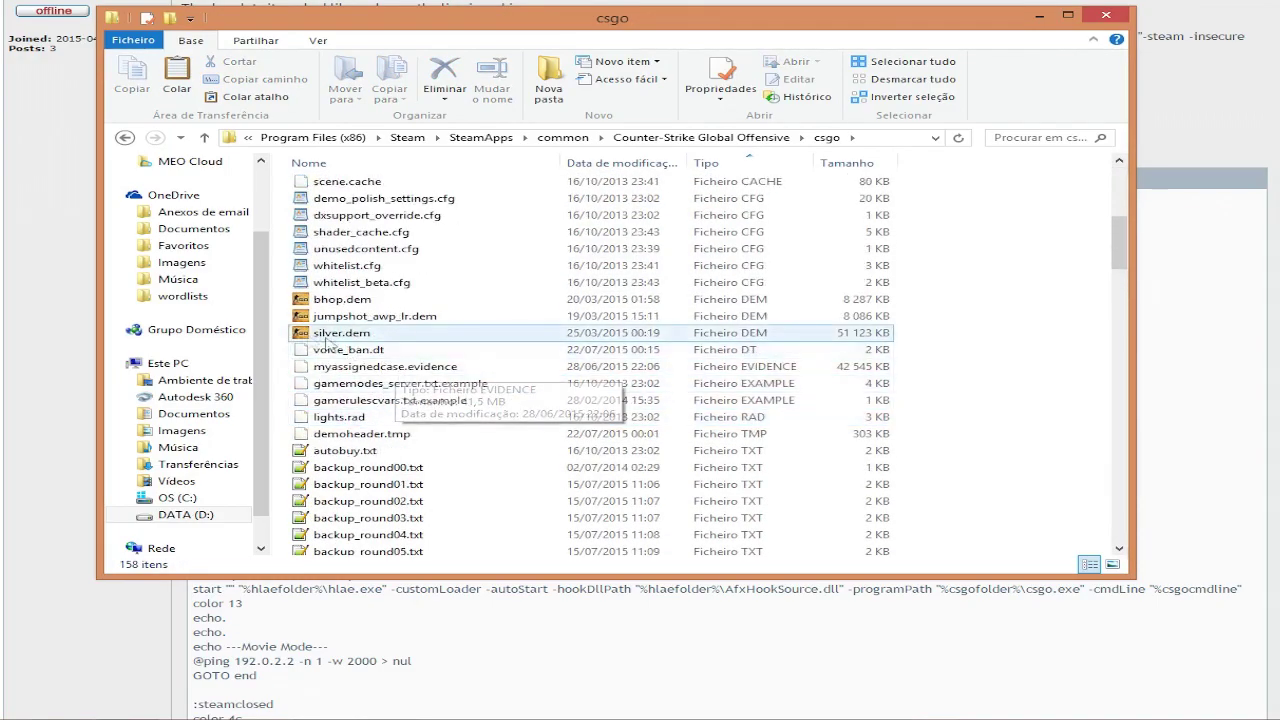
pyautogui.scroll(-8, 457, 314)
pyautogui.scroll(15, 451, 408)
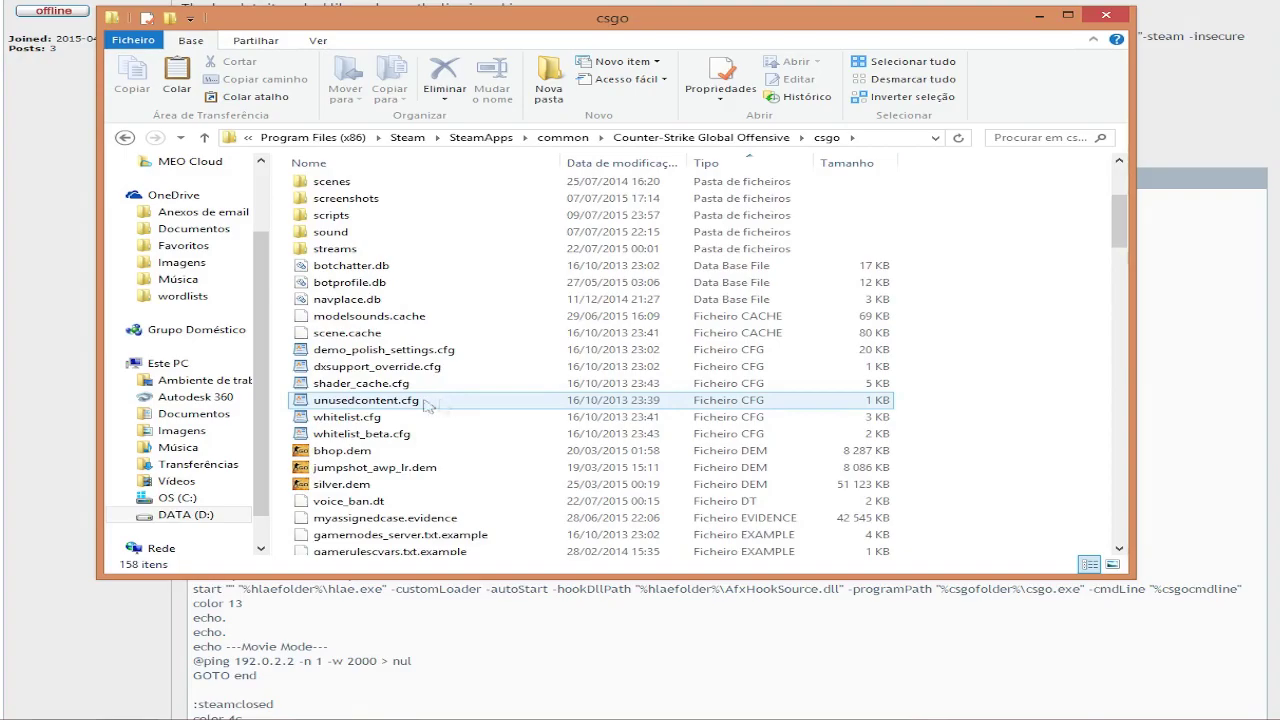
pyautogui.press('BackSpace')
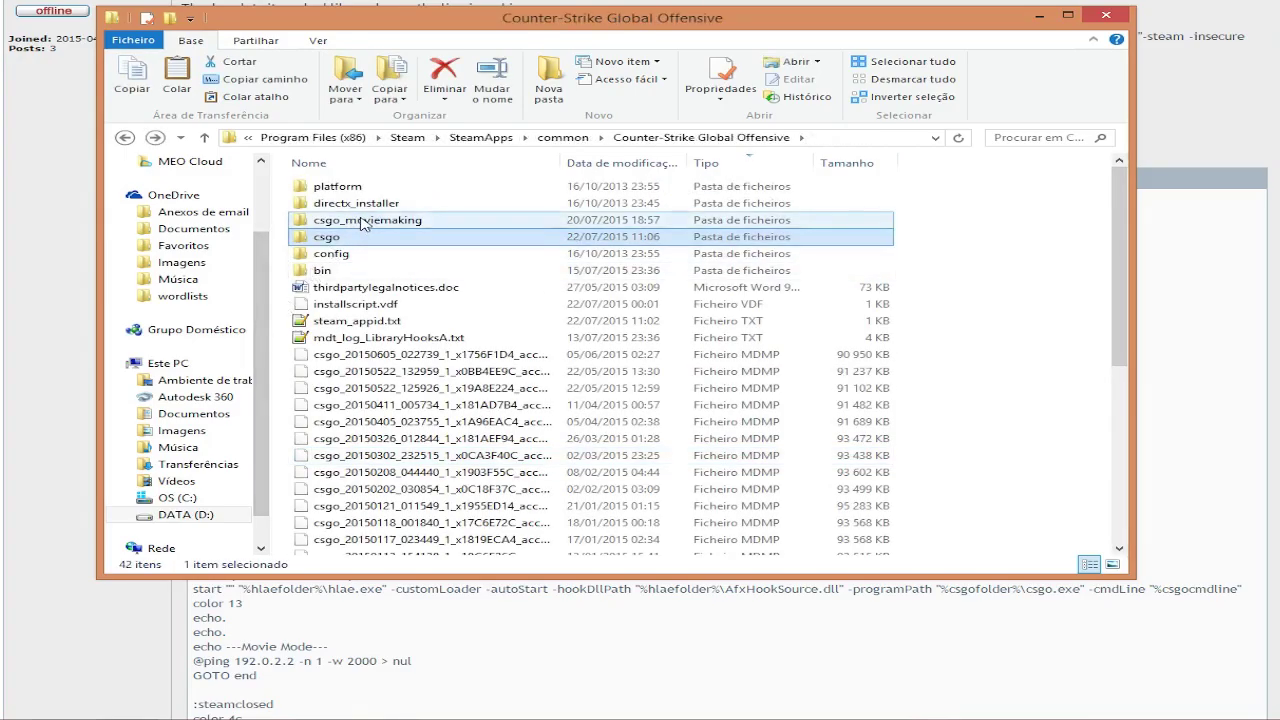
# Examine the contents of the csgo_moviemaking folder and return to the Counter-Strike Global Offensive folder
pyautogui.doubleClick(365, 222)
pyautogui.scroll(-10, 443, 432)
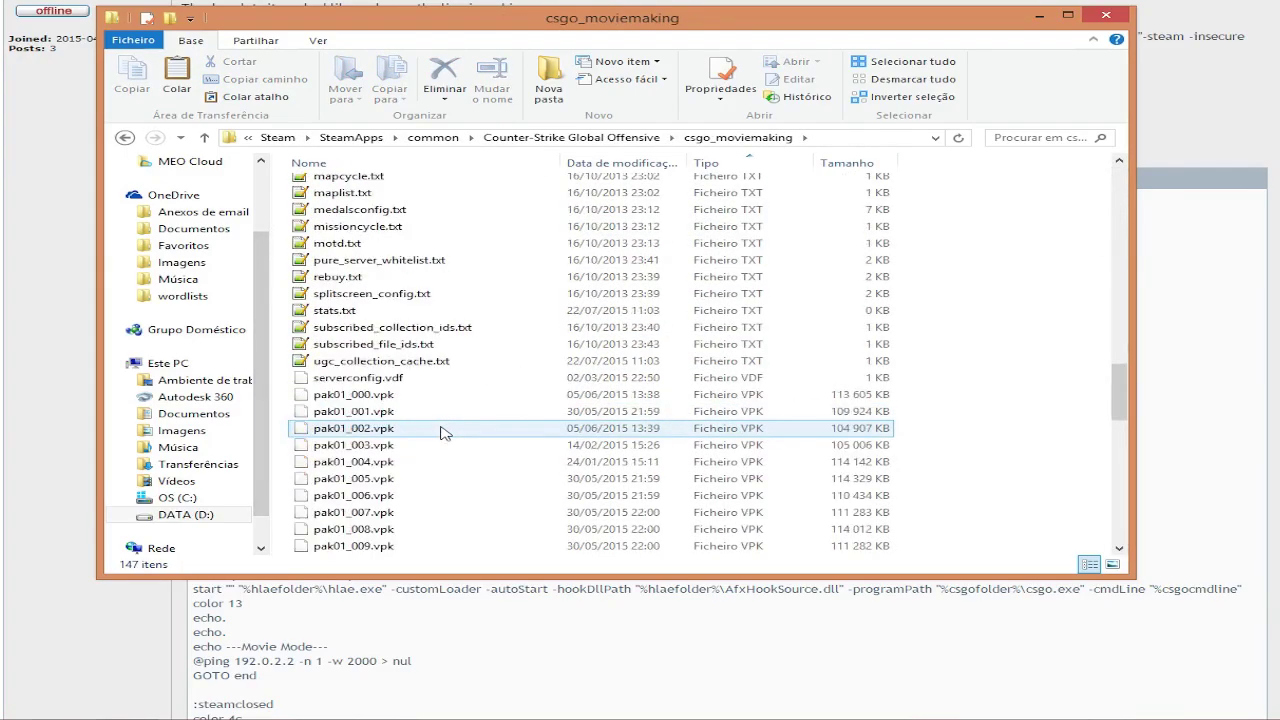
pyautogui.scroll(4, 443, 432)
pyautogui.scroll(2, 443, 432)
pyautogui.press('BackSpace')
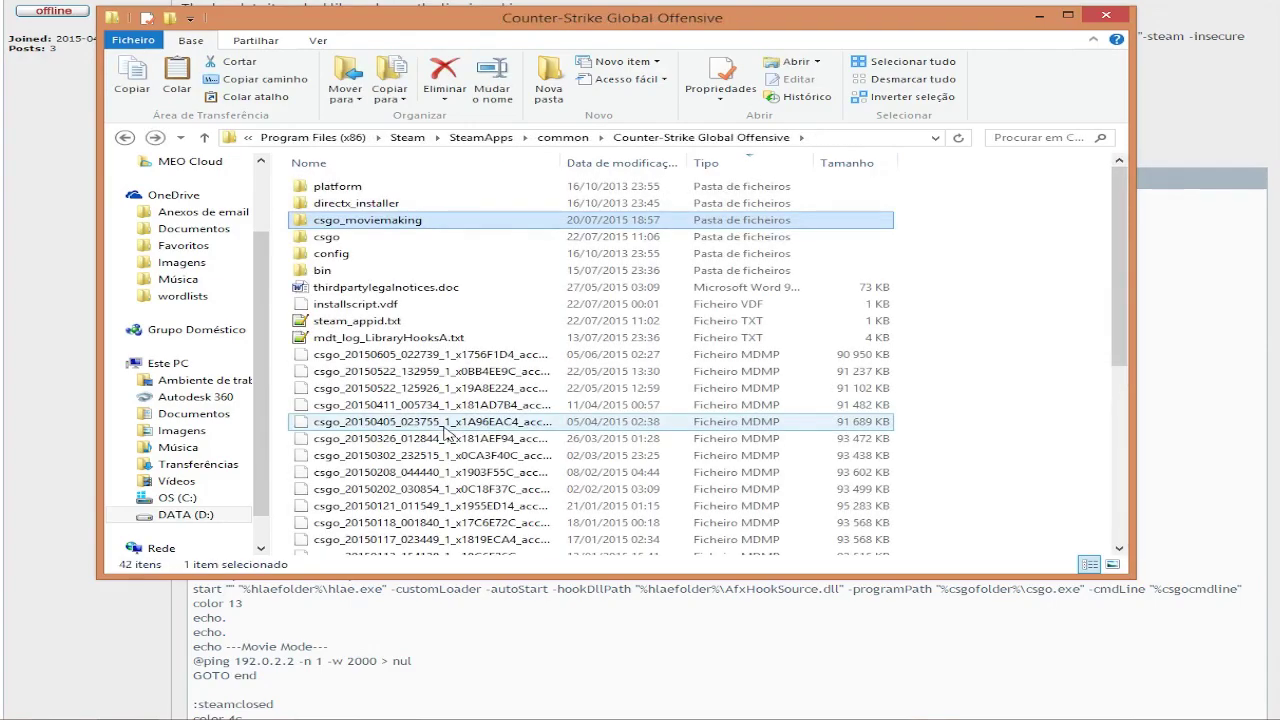
# Open csgo edit mode.bat for editing in Notepad and maximize its window
pyautogui.scroll(-7, 447, 436)
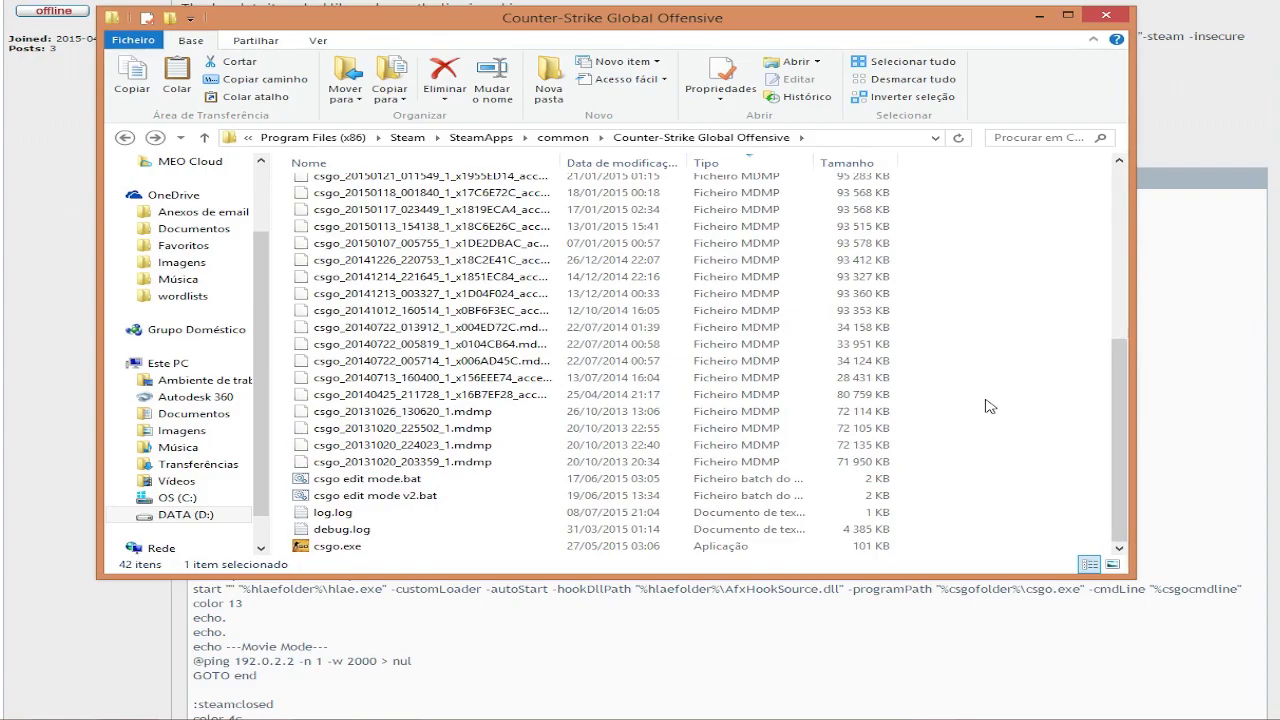
pyautogui.click(478, 483)
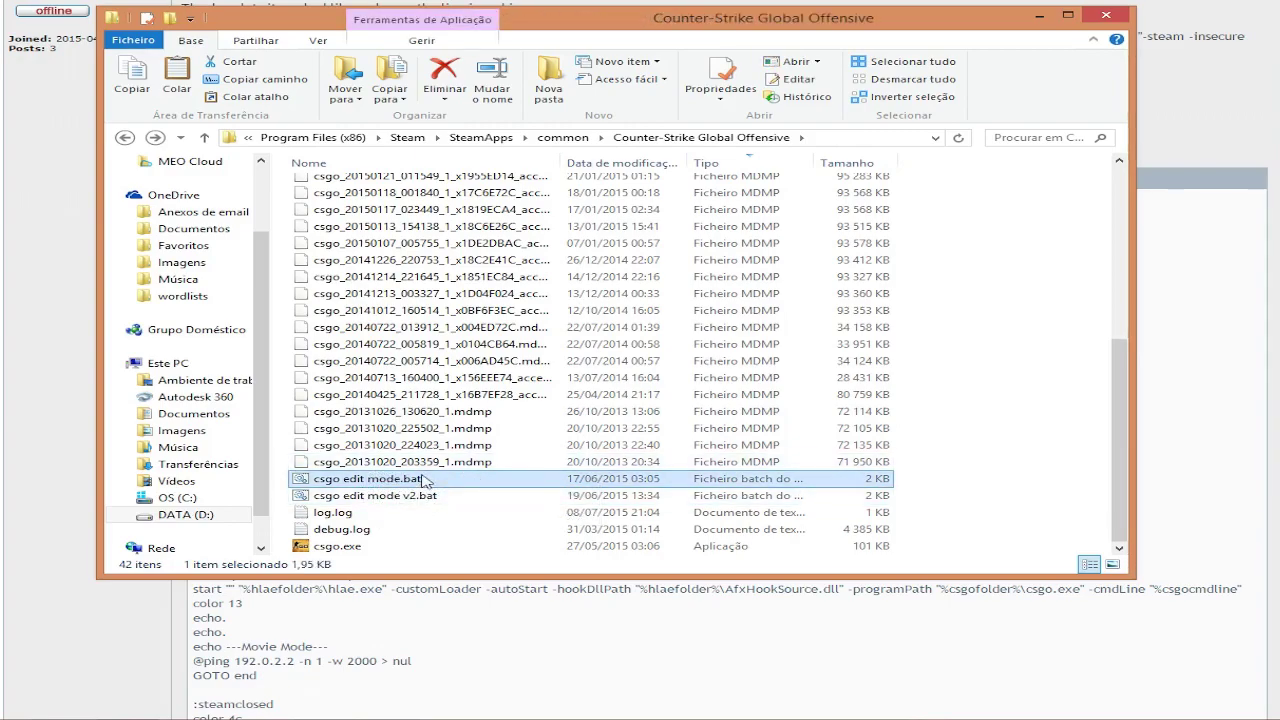
pyautogui.rightClick(424, 481)
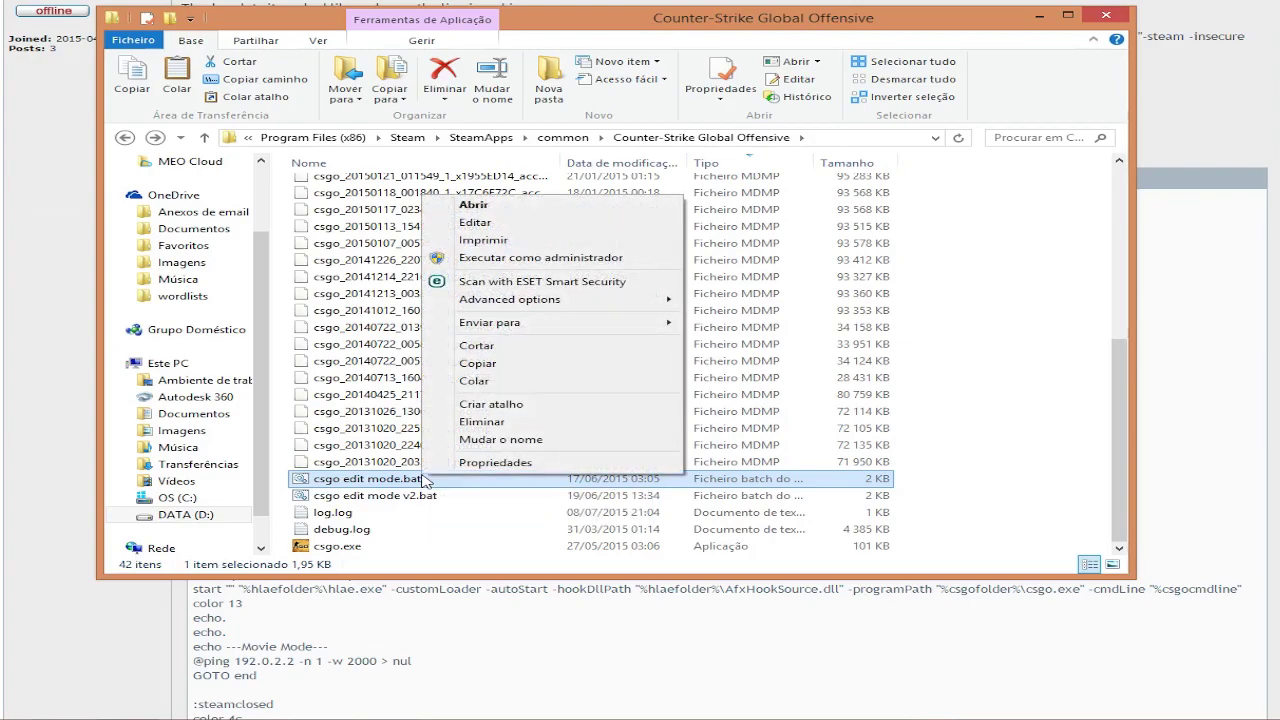
pyautogui.click(528, 224)
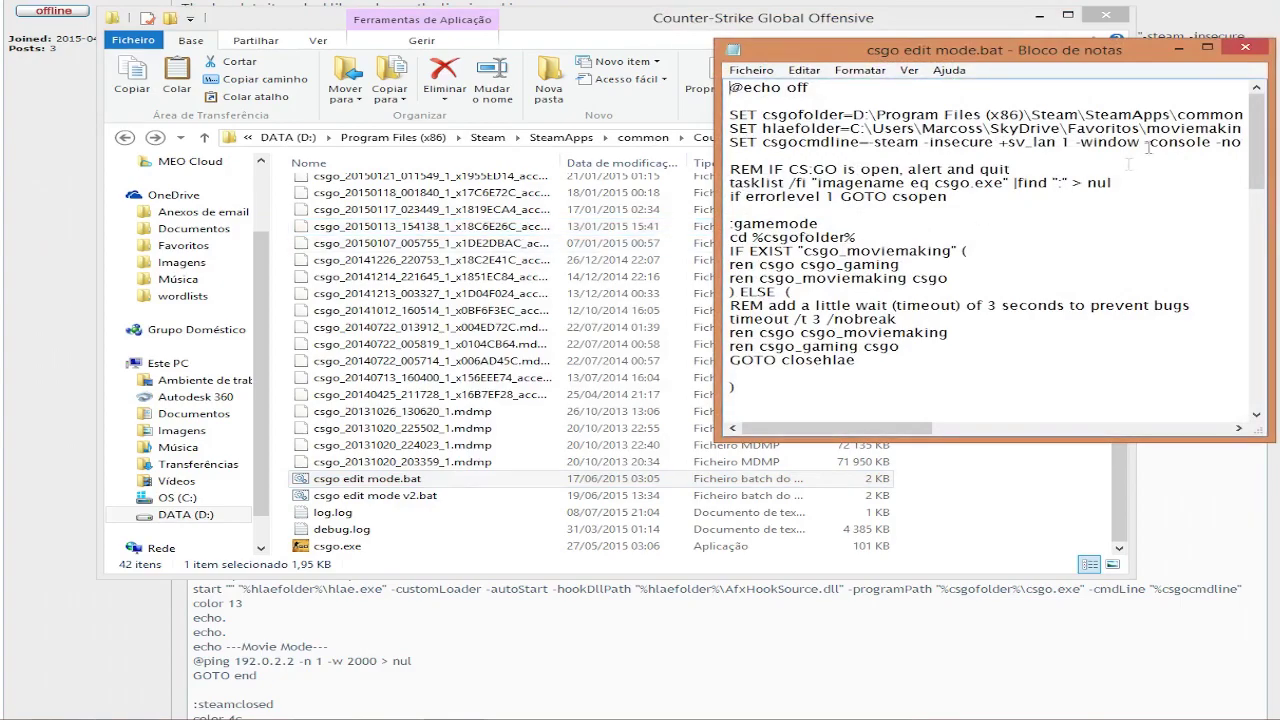
pyautogui.click(1208, 52)
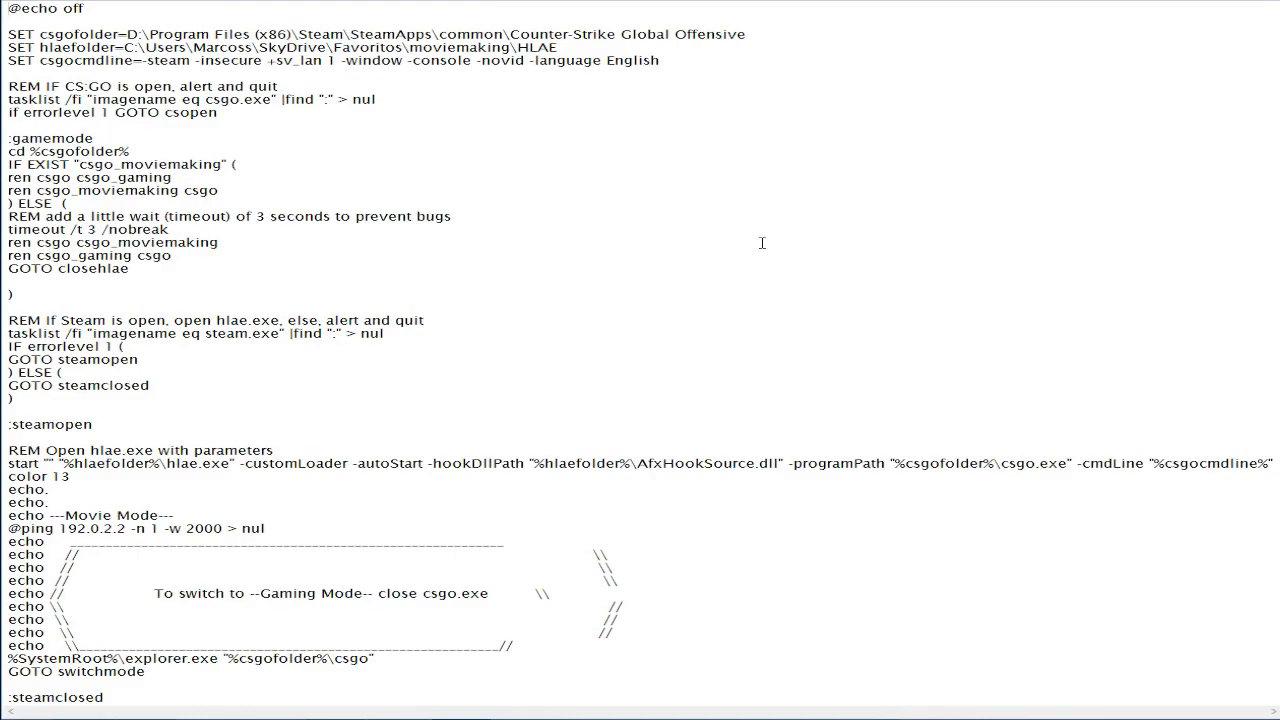
# Highlight the script's three SET lines and its csgofolder variable, and bring the game folder window forward to check the path
pyautogui.moveTo(664, 60); pyautogui.dragTo(8, 20)
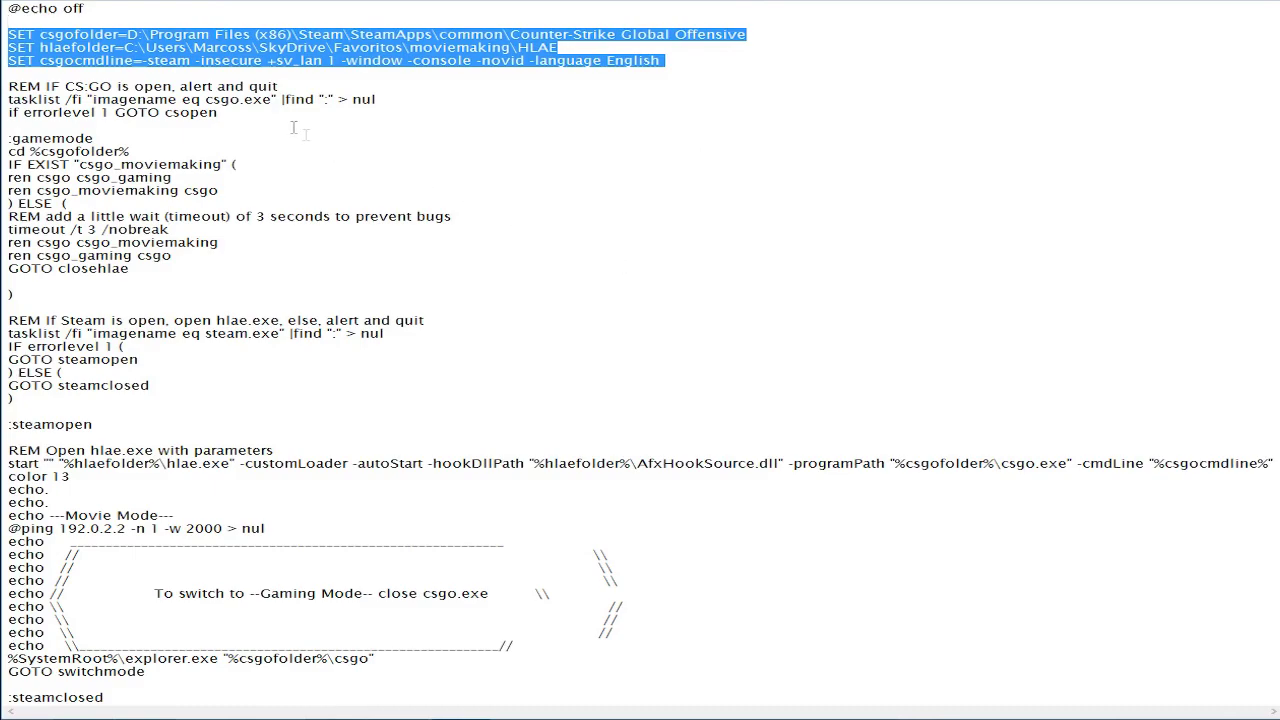
pyautogui.click(39, 35)
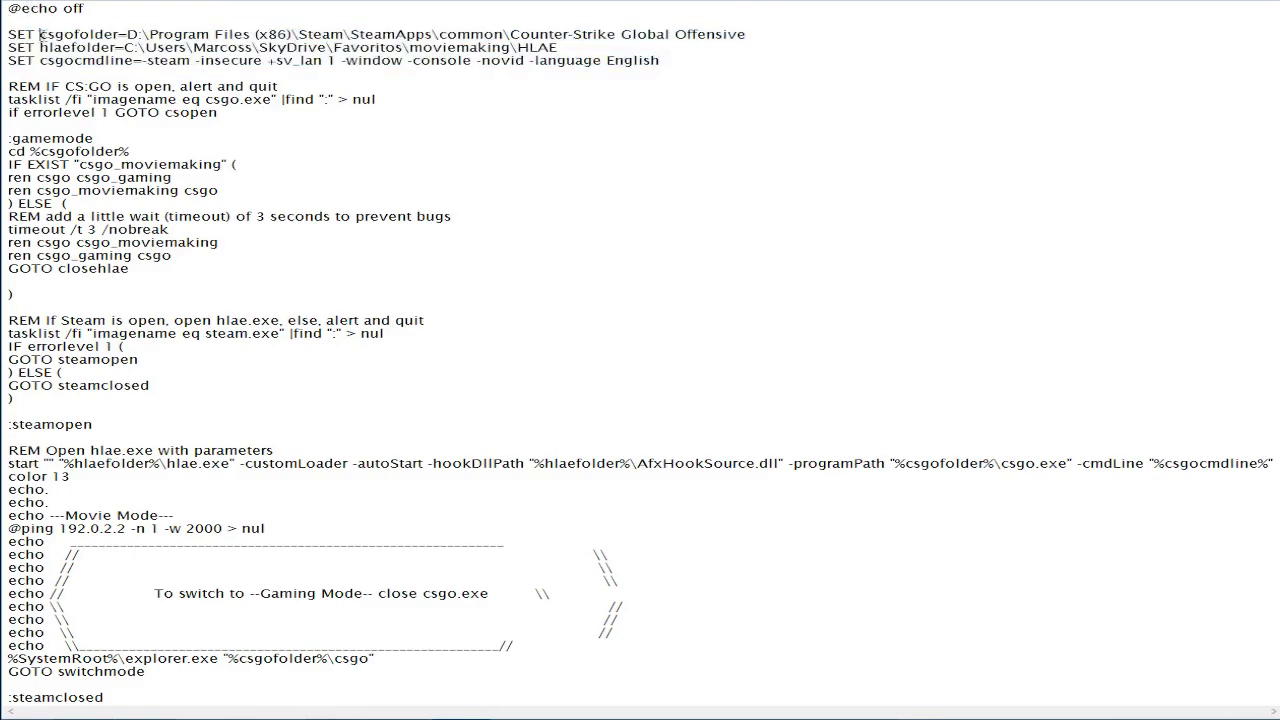
pyautogui.moveTo(39, 35); pyautogui.dragTo(122, 35)
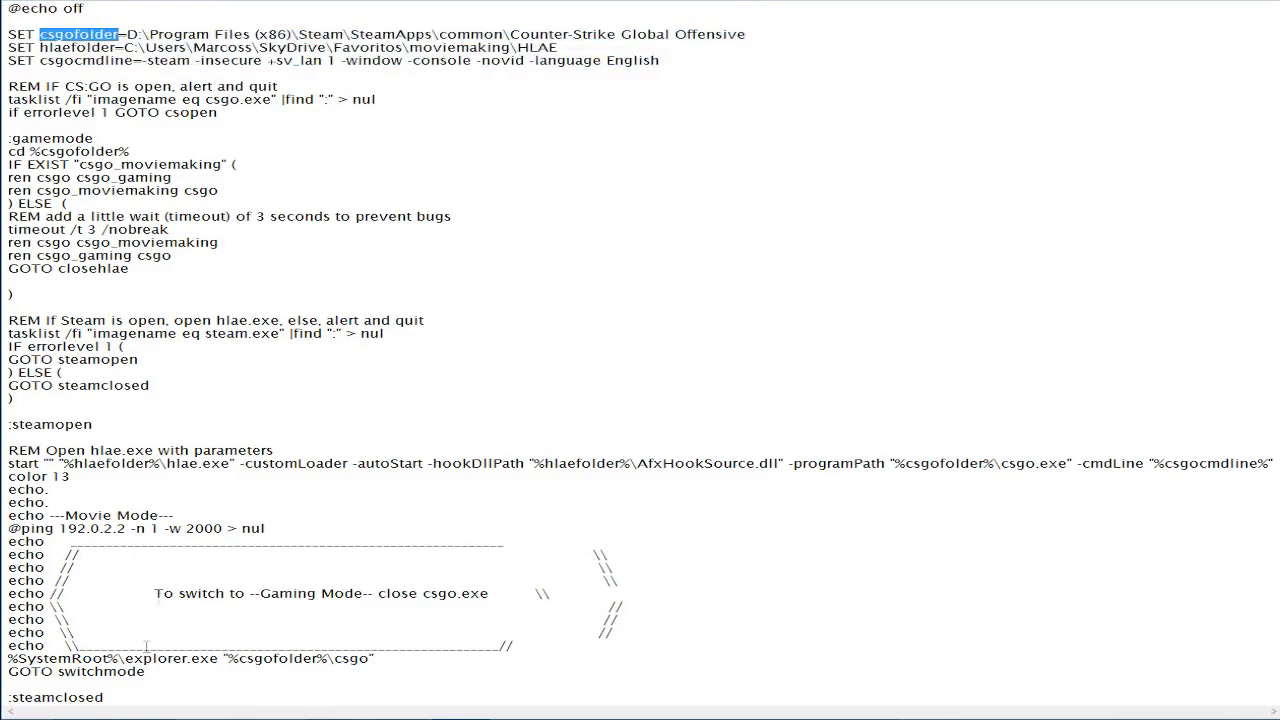
pyautogui.hotkey('alt', 'Tab')
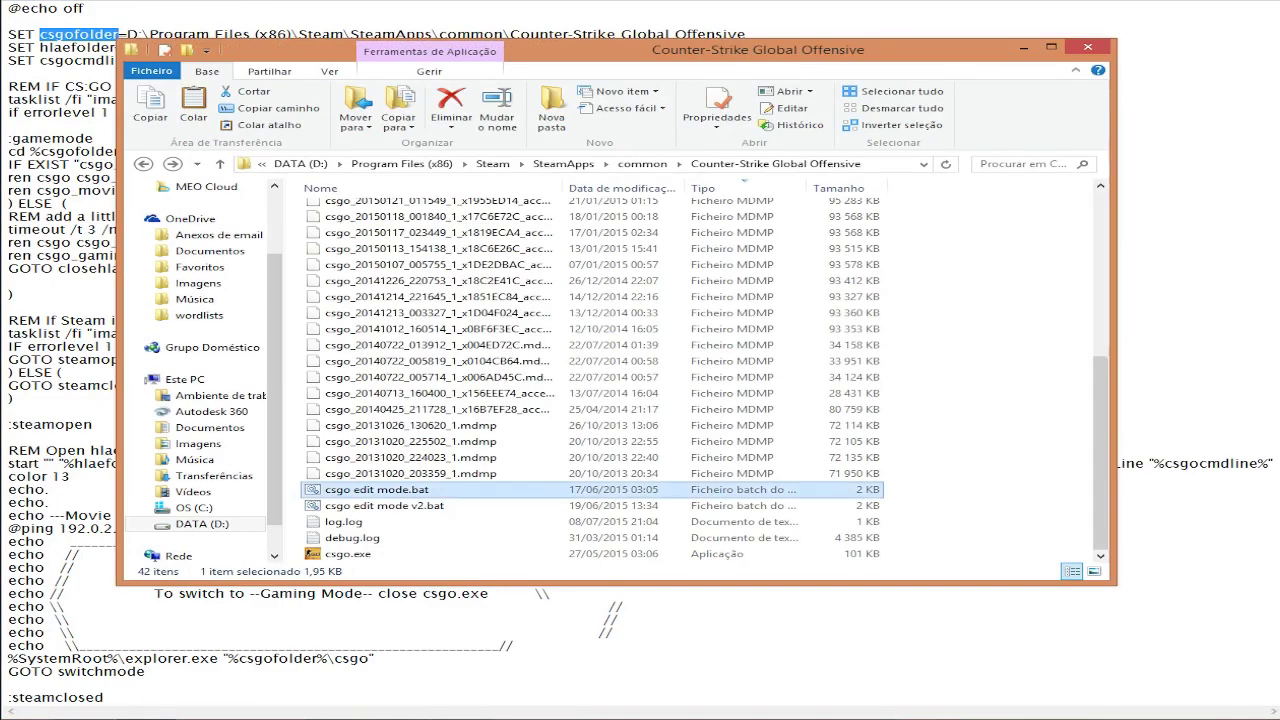
# Browse from Program Files (x86) through Steam, SteamApps and common to the Counter-Strike Global Offensive folder and select csgo.exe
pyautogui.click(313, 163)
pyautogui.doubleClick(440, 275)
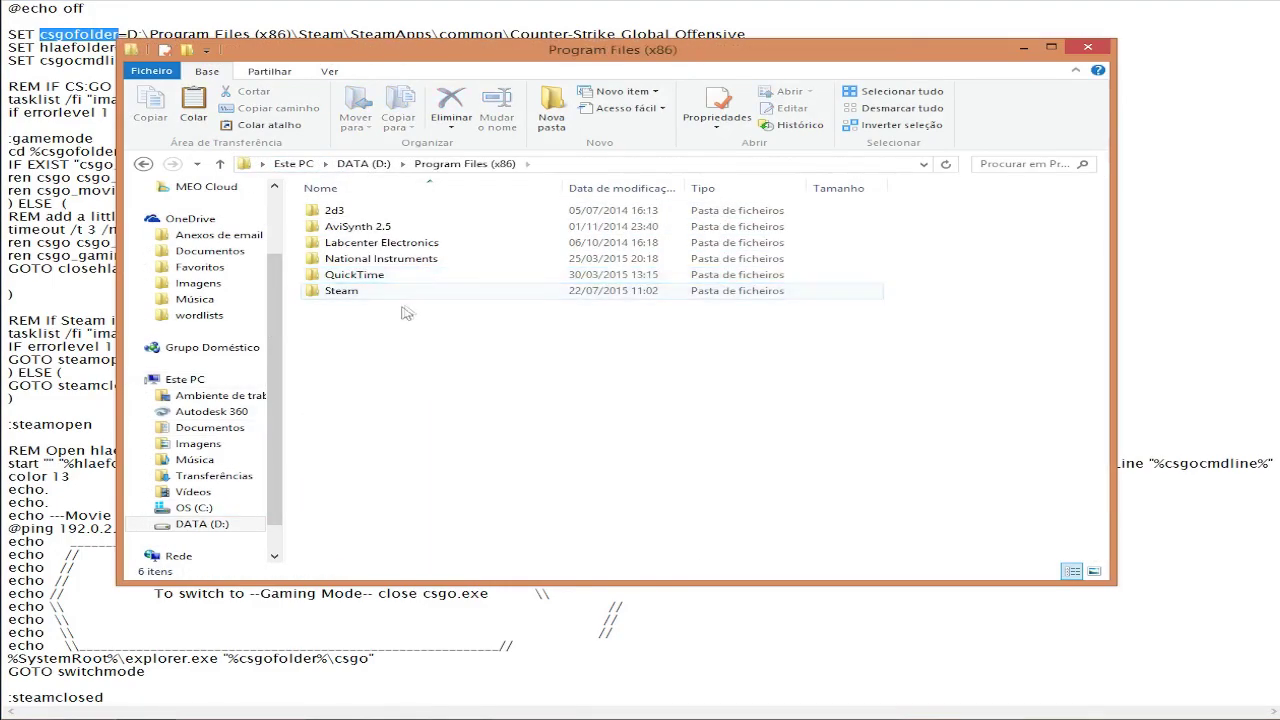
pyautogui.doubleClick(388, 291)
pyautogui.doubleClick(390, 516)
pyautogui.doubleClick(378, 216)
pyautogui.doubleClick(378, 212)
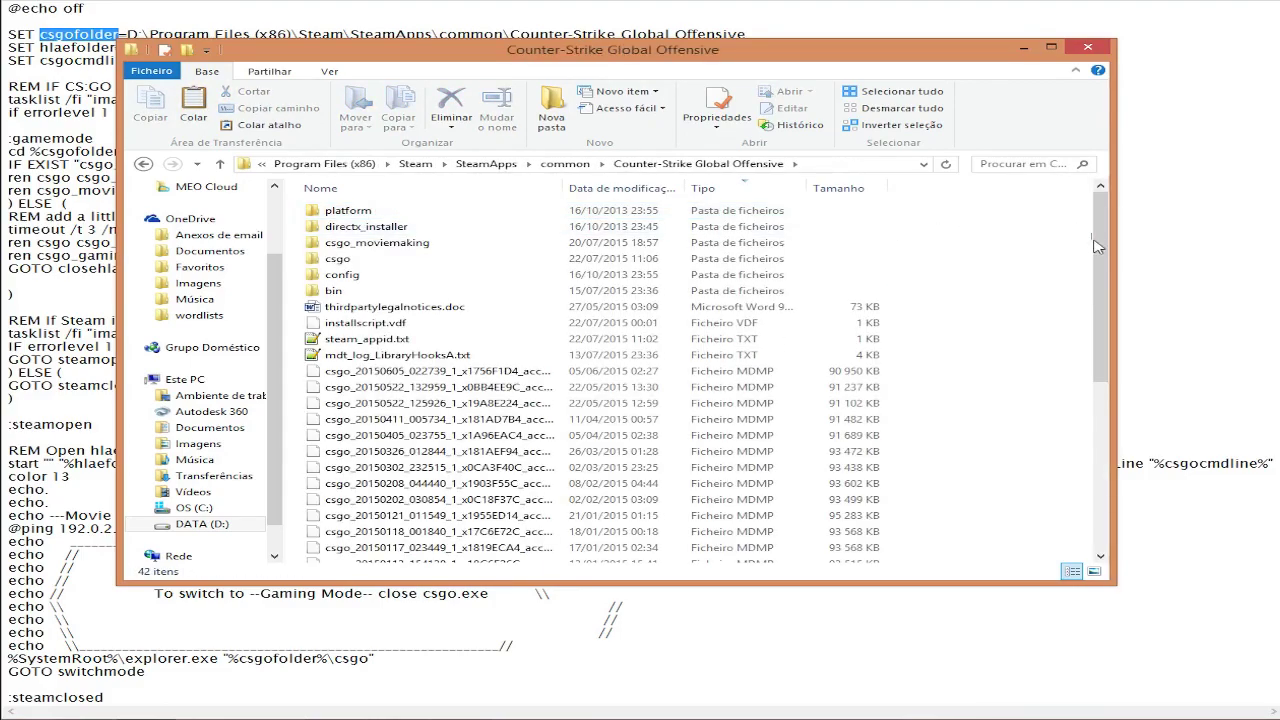
pyautogui.moveTo(1097, 243); pyautogui.dragTo(1097, 405)
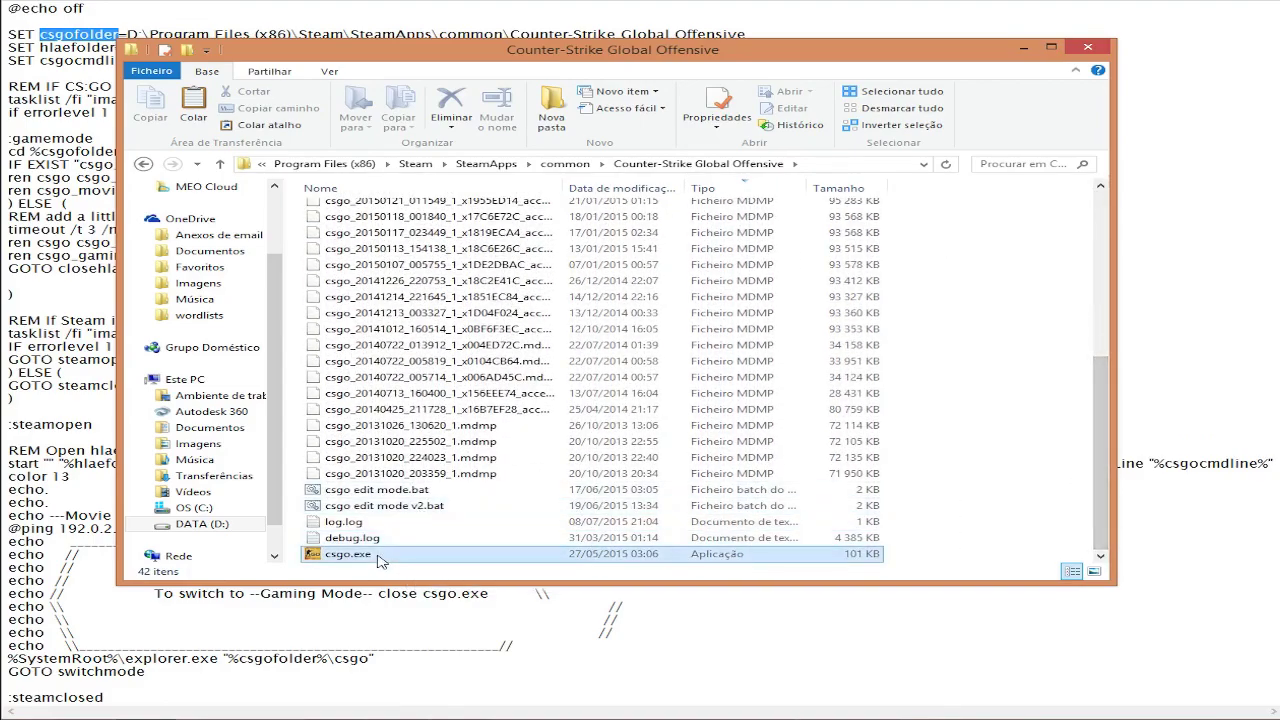
pyautogui.click(347, 555)
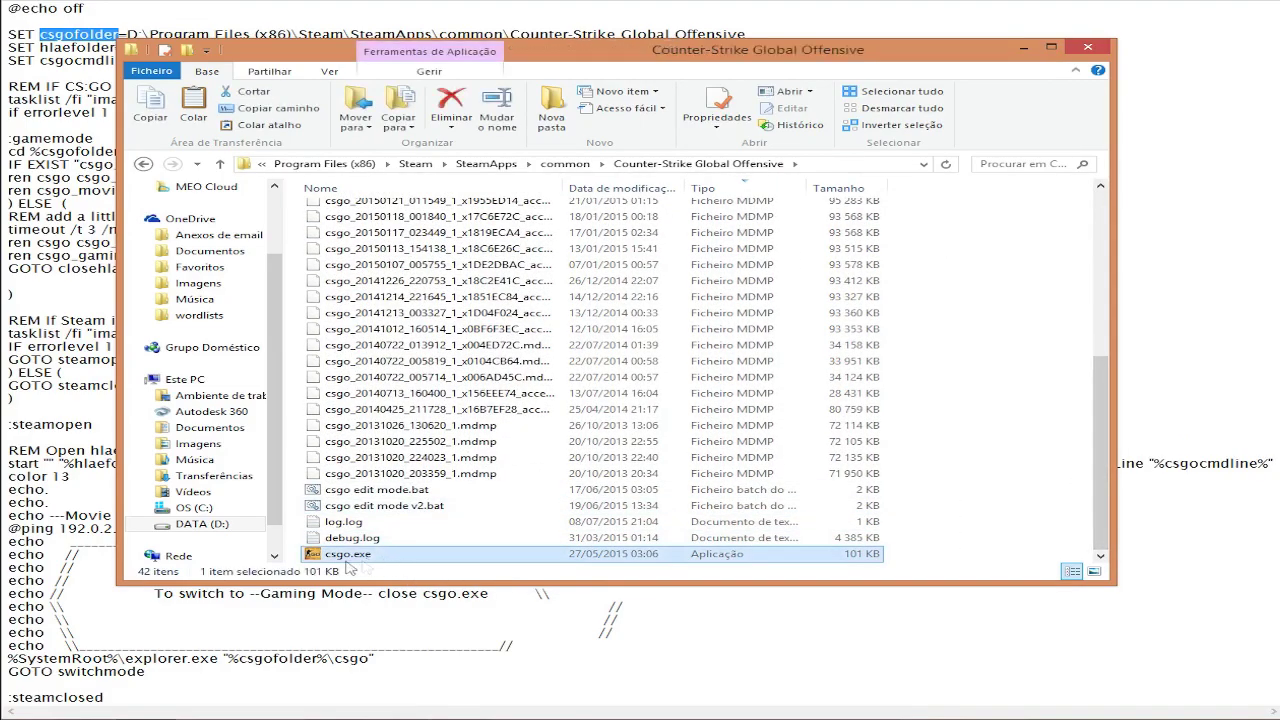
# Copy the Counter-Strike Global Offensive folder's path and paste it over the csgofolder value in the script
pyautogui.click(856, 165)
pyautogui.hotkey('ctrl', 'c')
pyautogui.hotkey('alt', 'Tab')
pyautogui.moveTo(750, 40); pyautogui.dragTo(133, 35)
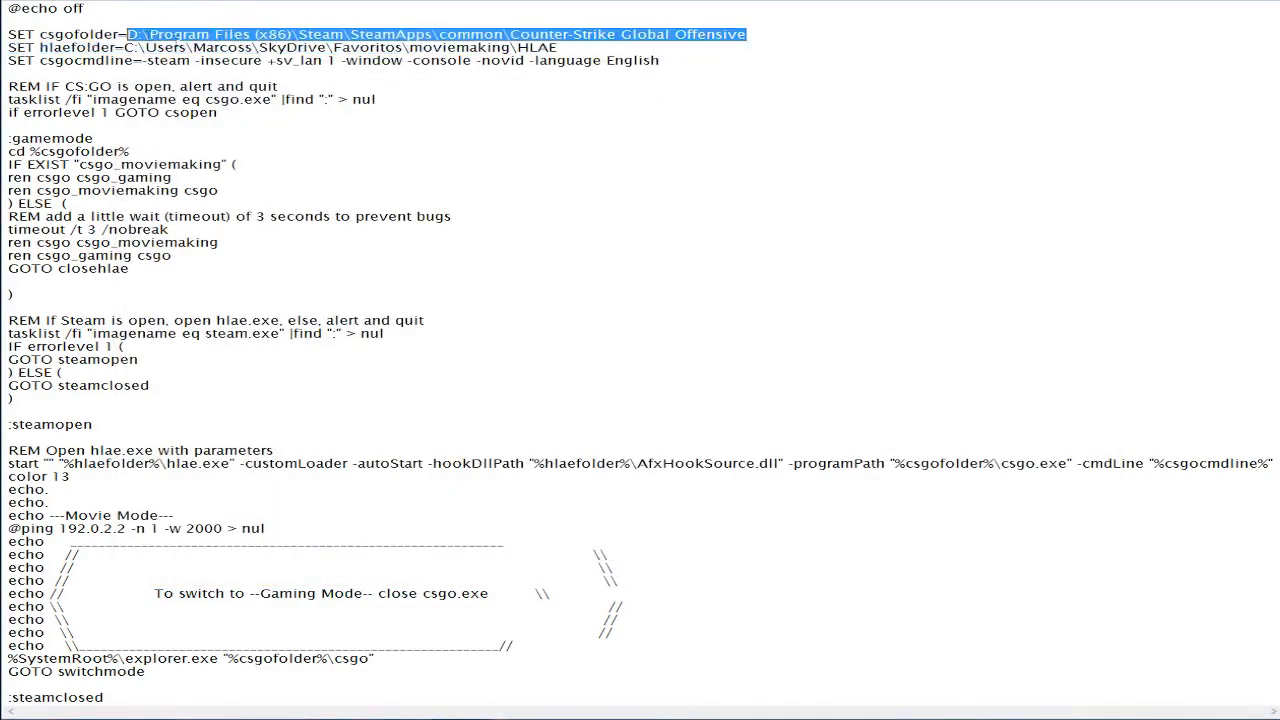
pyautogui.hotkey('ctrl', 'v')
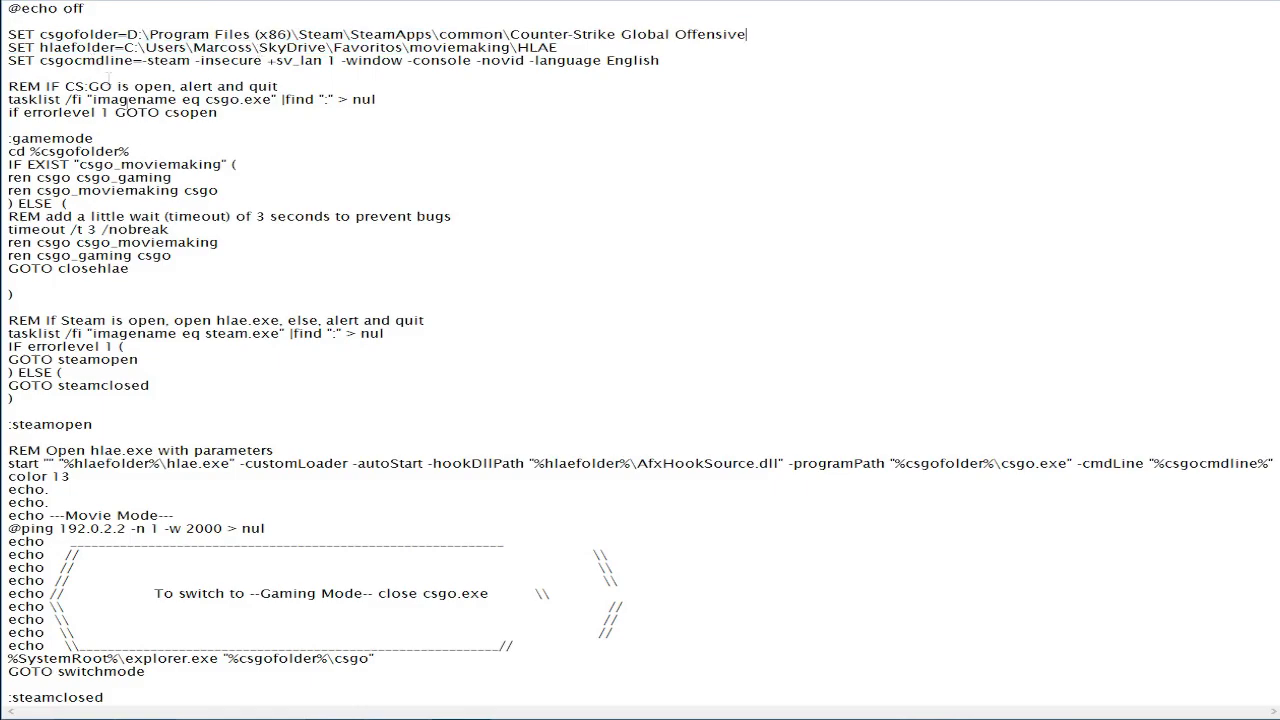
# Open another File Explorer window, browse to the HLAE folder inside OneDrive's Favoritos\moviemaking, and select HLAE.exe
pyautogui.press('super')
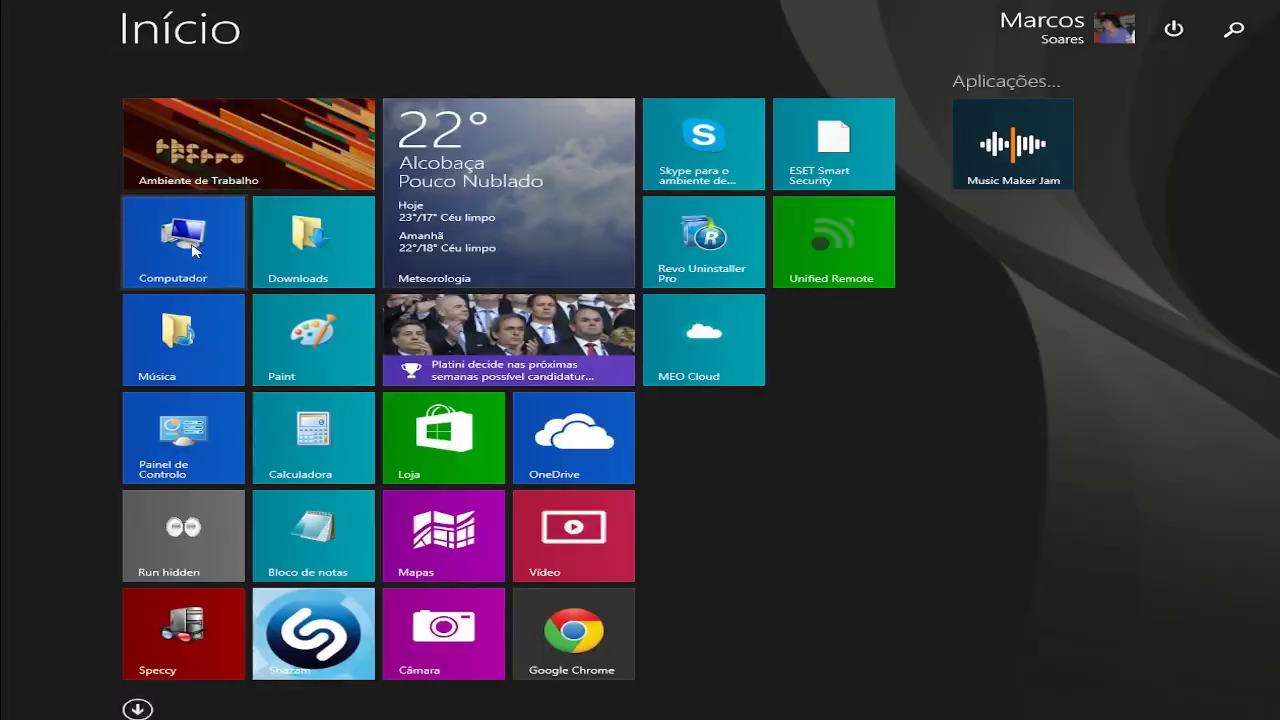
pyautogui.press('super+e')
pyautogui.click(226, 287)
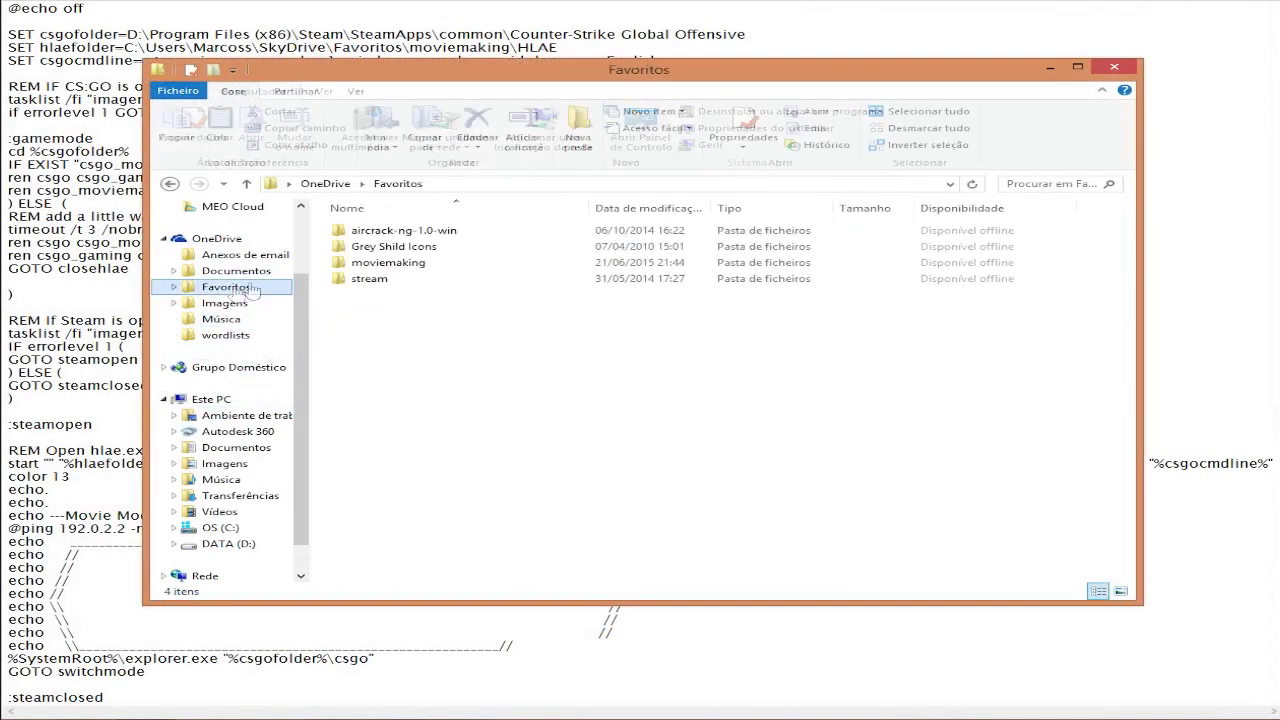
pyautogui.doubleClick(440, 262)
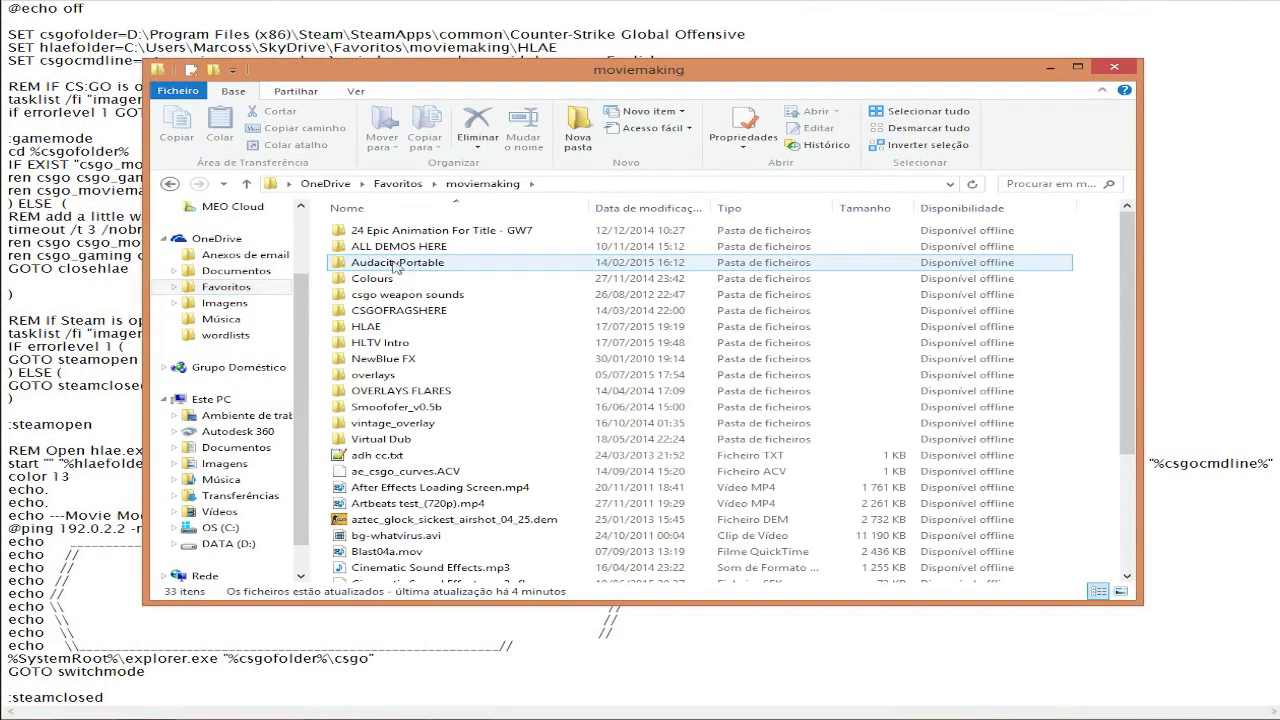
pyautogui.doubleClick(408, 330)
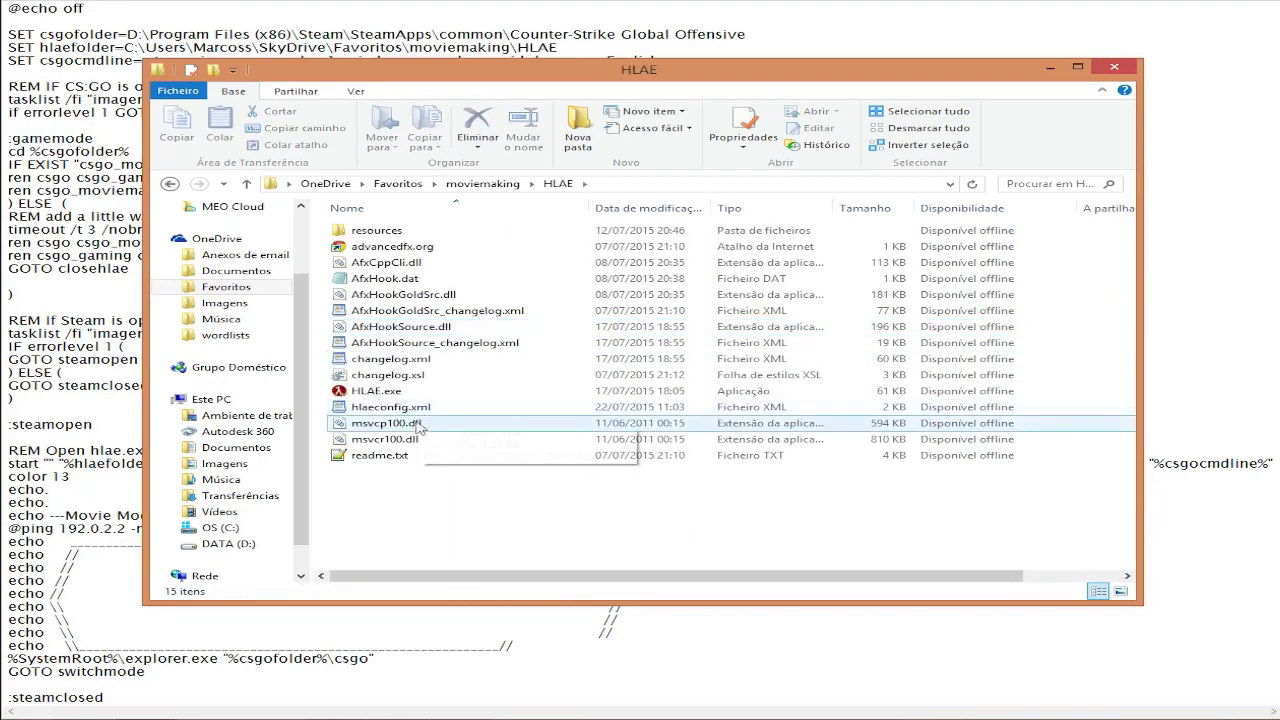
pyautogui.click(372, 397)
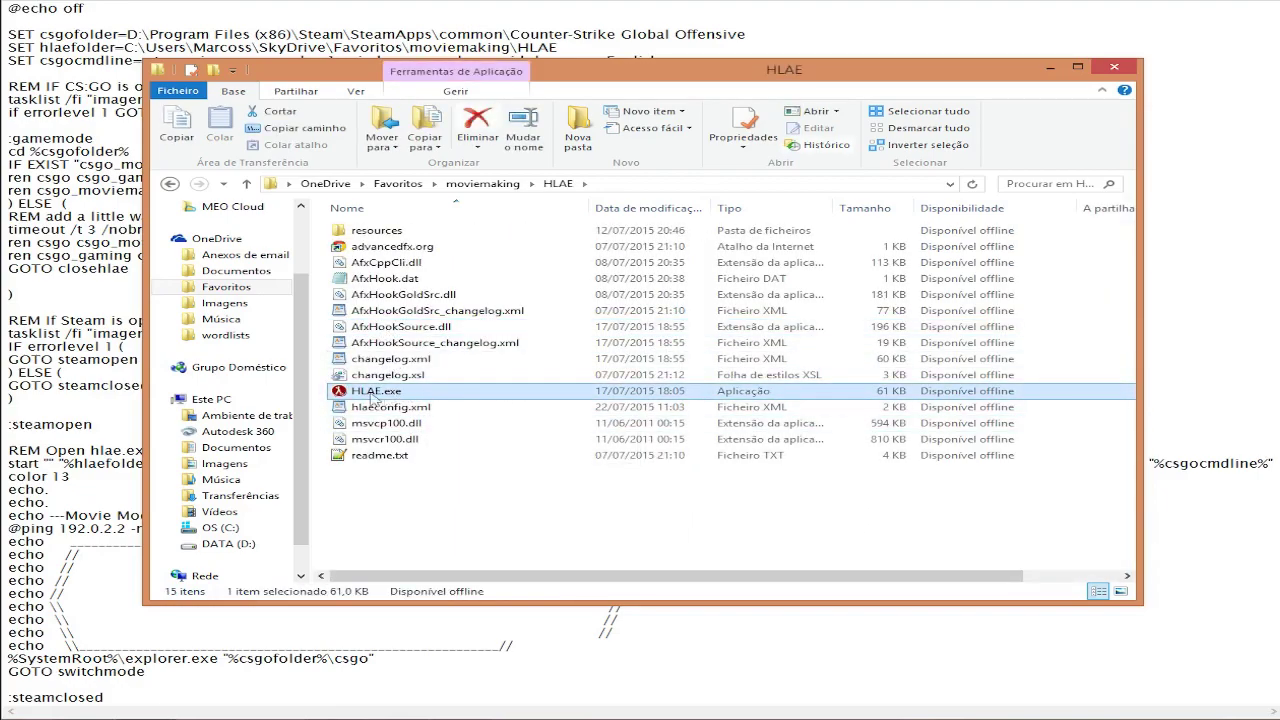
# Copy the HLAE folder's path and paste it over the hlaefolder value in the script
pyautogui.click(617, 186)
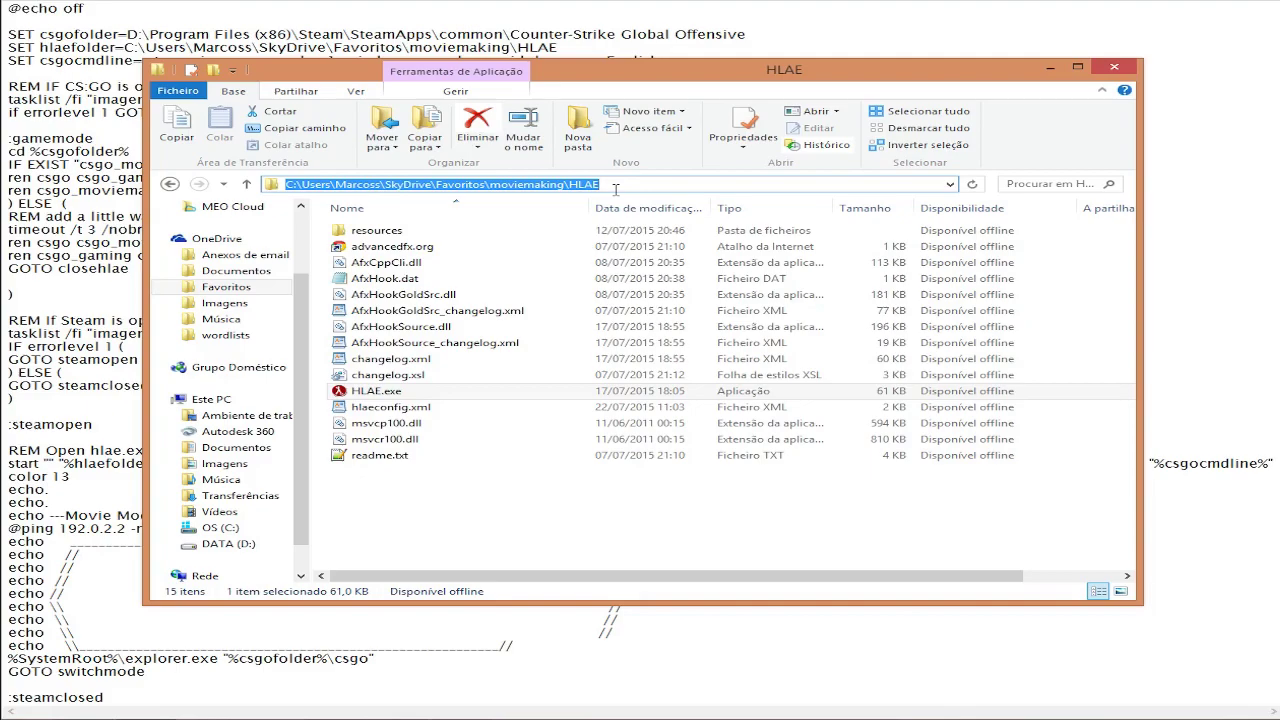
pyautogui.click(1050, 67)
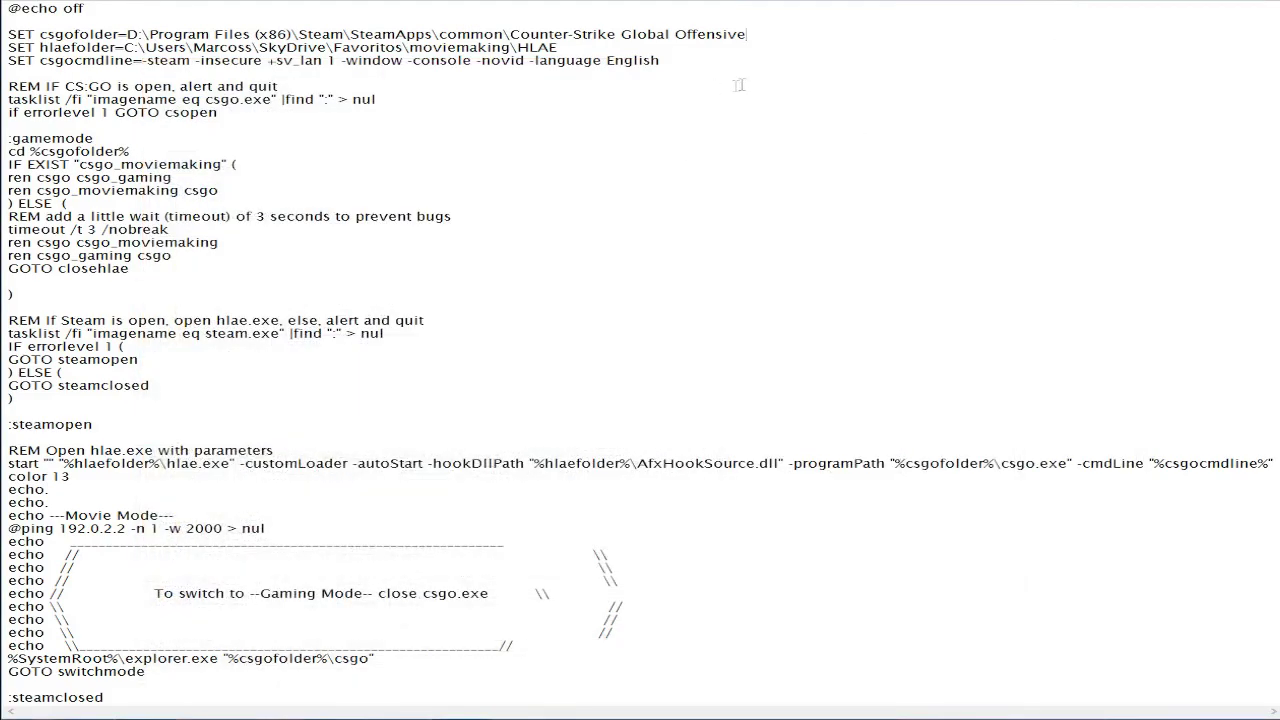
pyautogui.moveTo(577, 49); pyautogui.dragTo(127, 50)
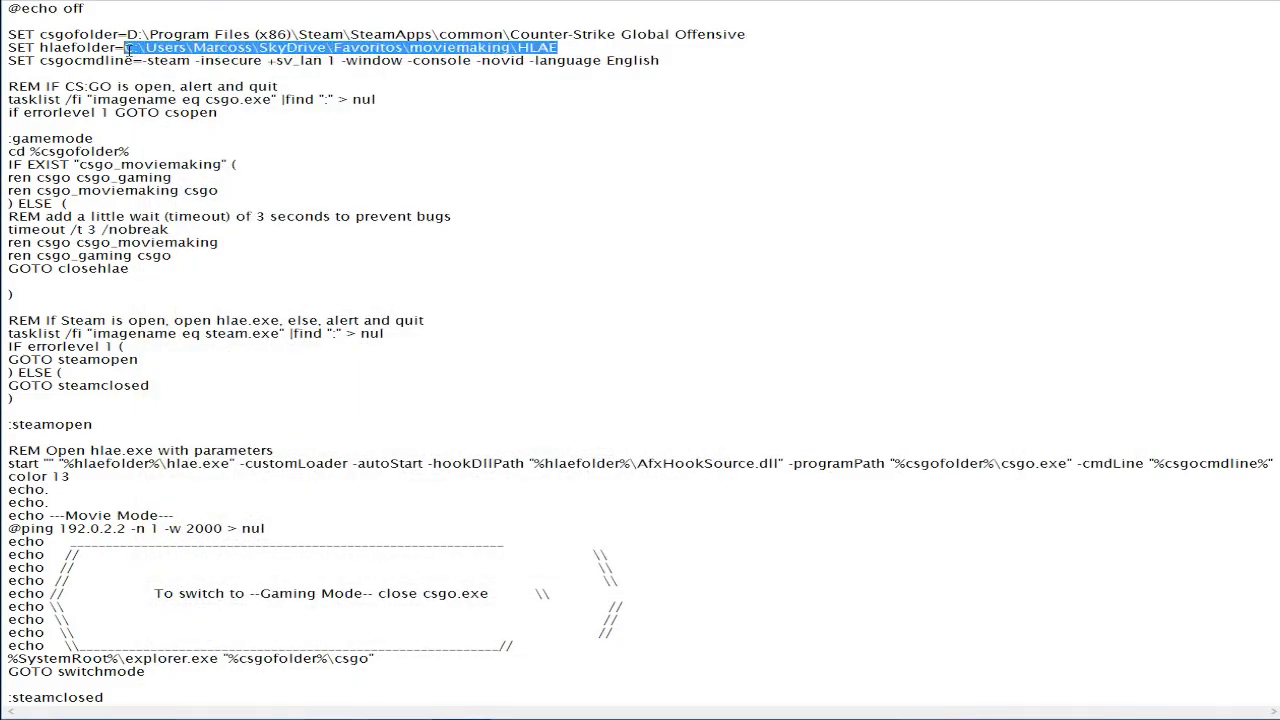
pyautogui.hotkey('ctrl', 'v')
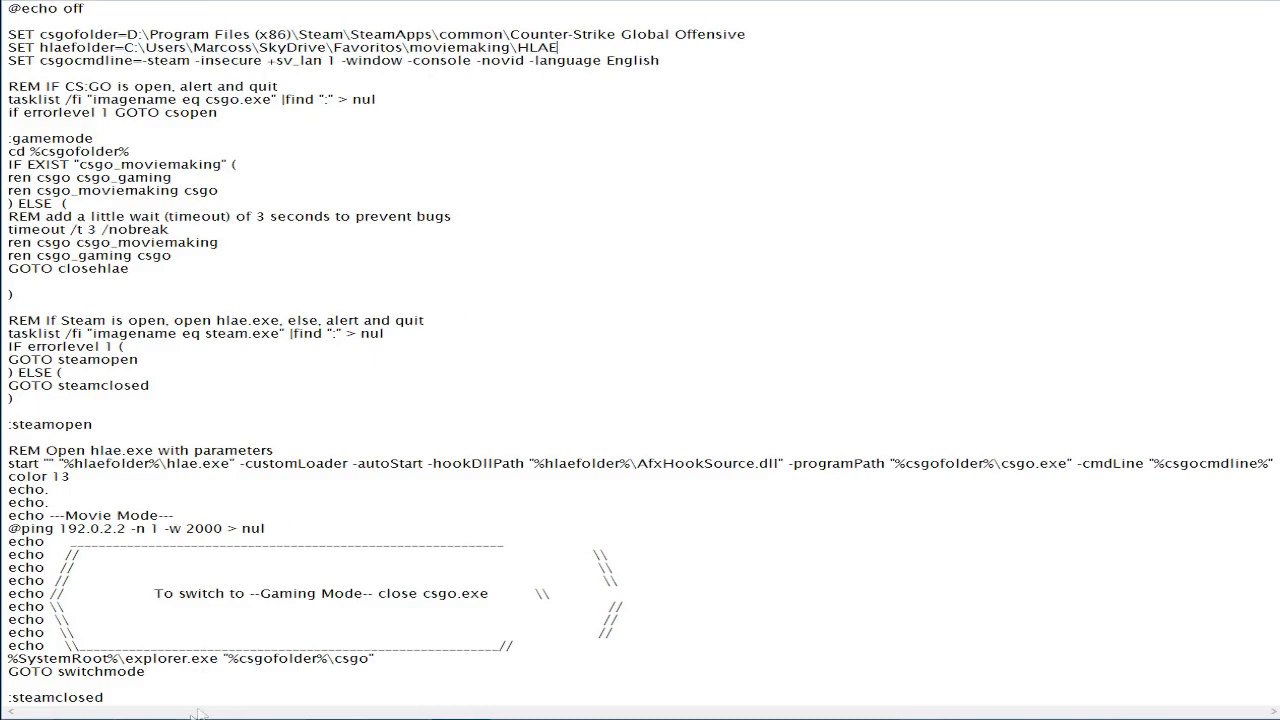
# Highlight the csgocmdline variable in the script and open the Custom Loader in HLAE
pyautogui.moveTo(42, 60); pyautogui.dragTo(126, 64)
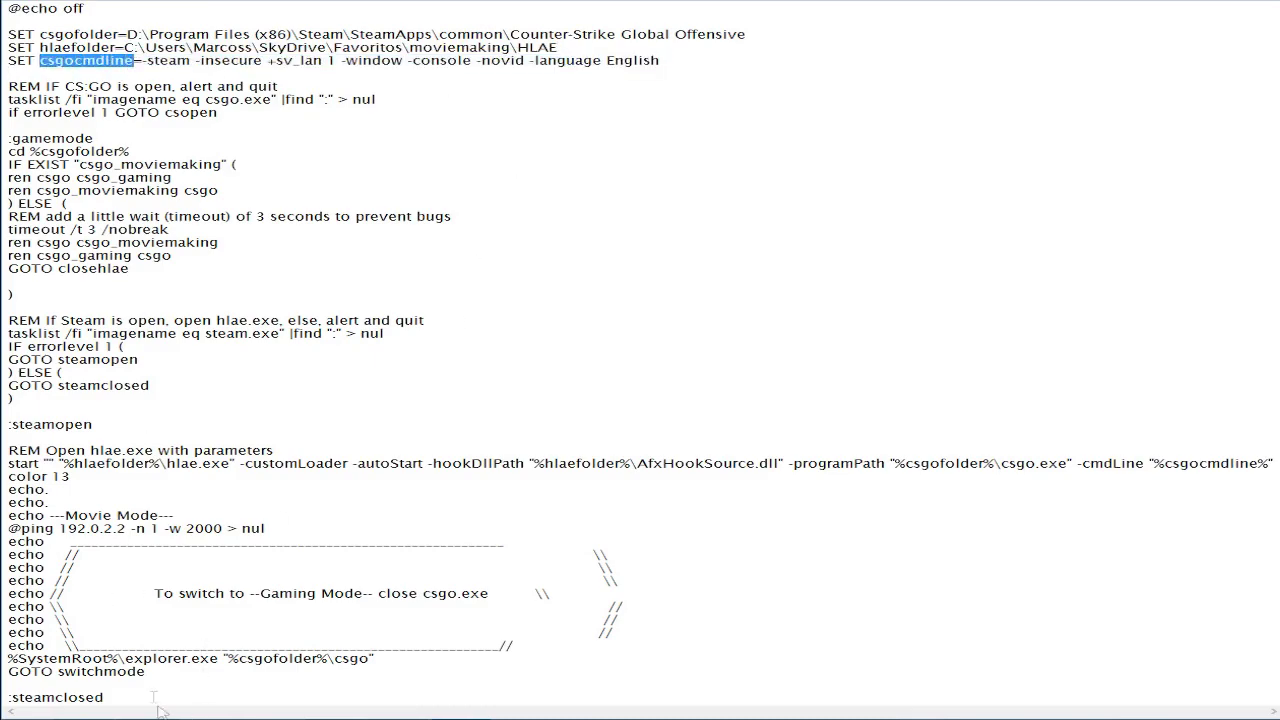
pyautogui.moveTo(155, 705)
pyautogui.click(360, 660)
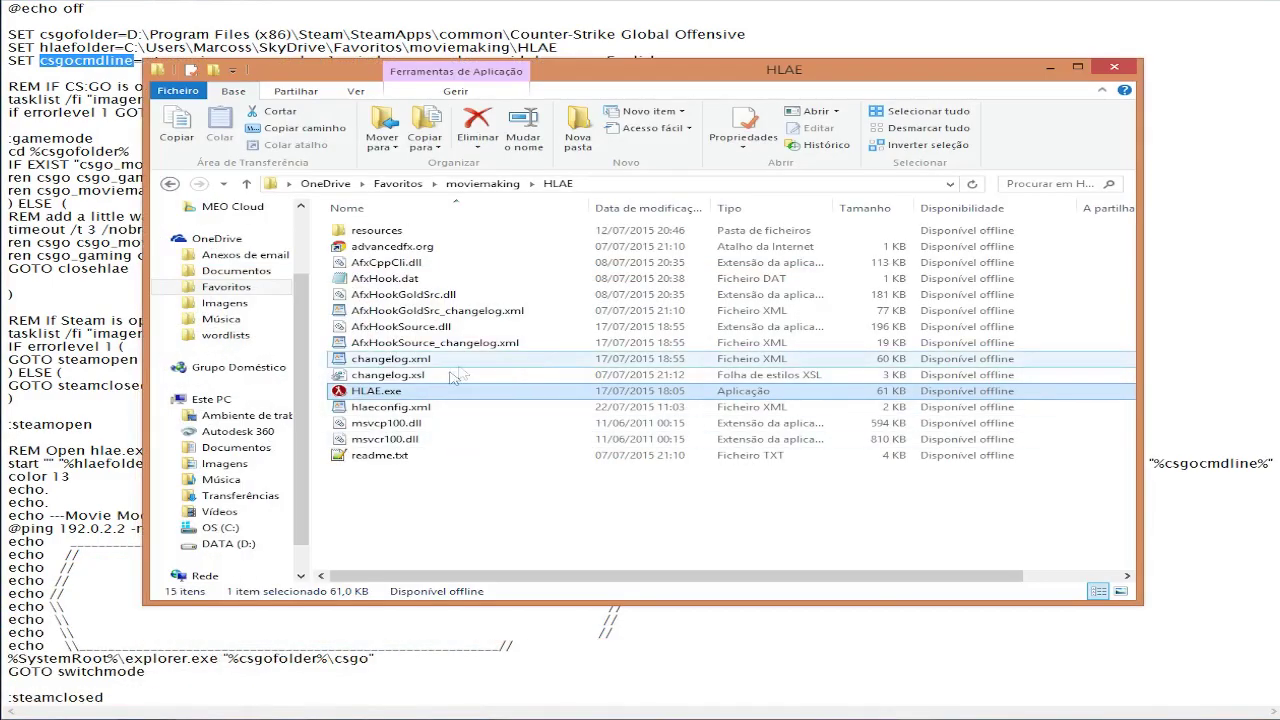
pyautogui.doubleClick(420, 391)
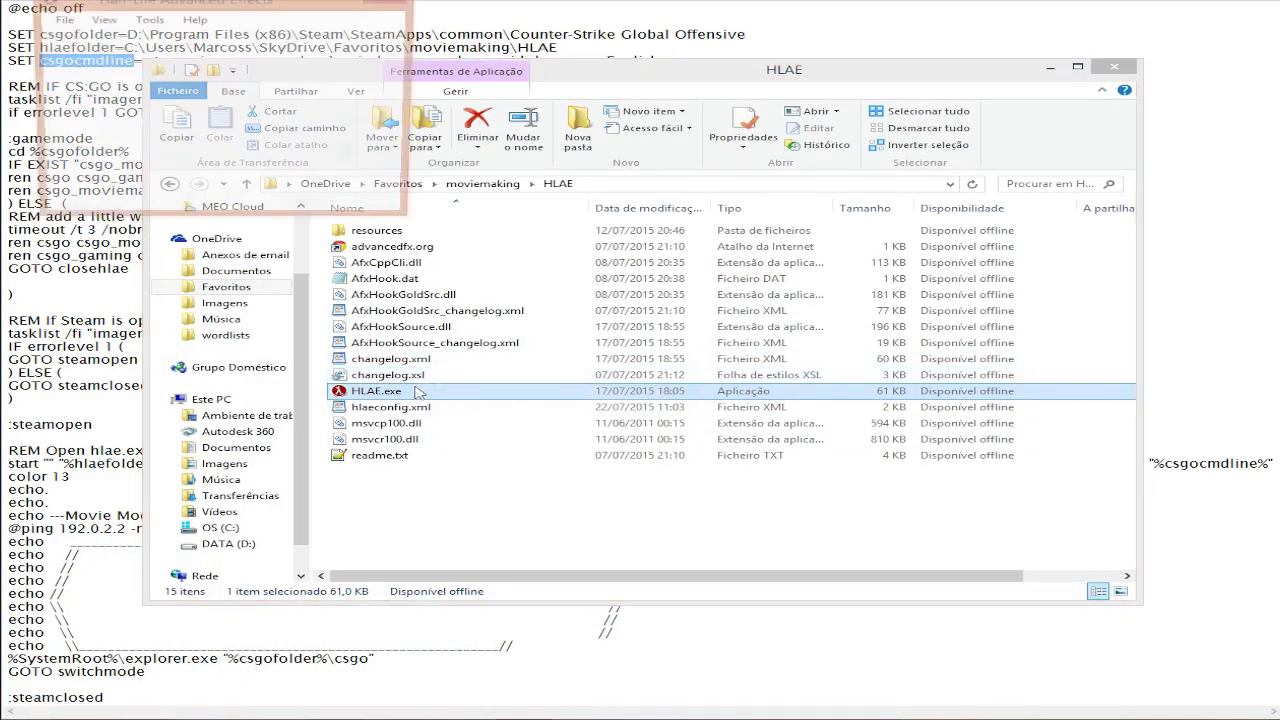
pyautogui.click(148, 19)
pyautogui.moveTo(190, 91)
pyautogui.click(320, 89)
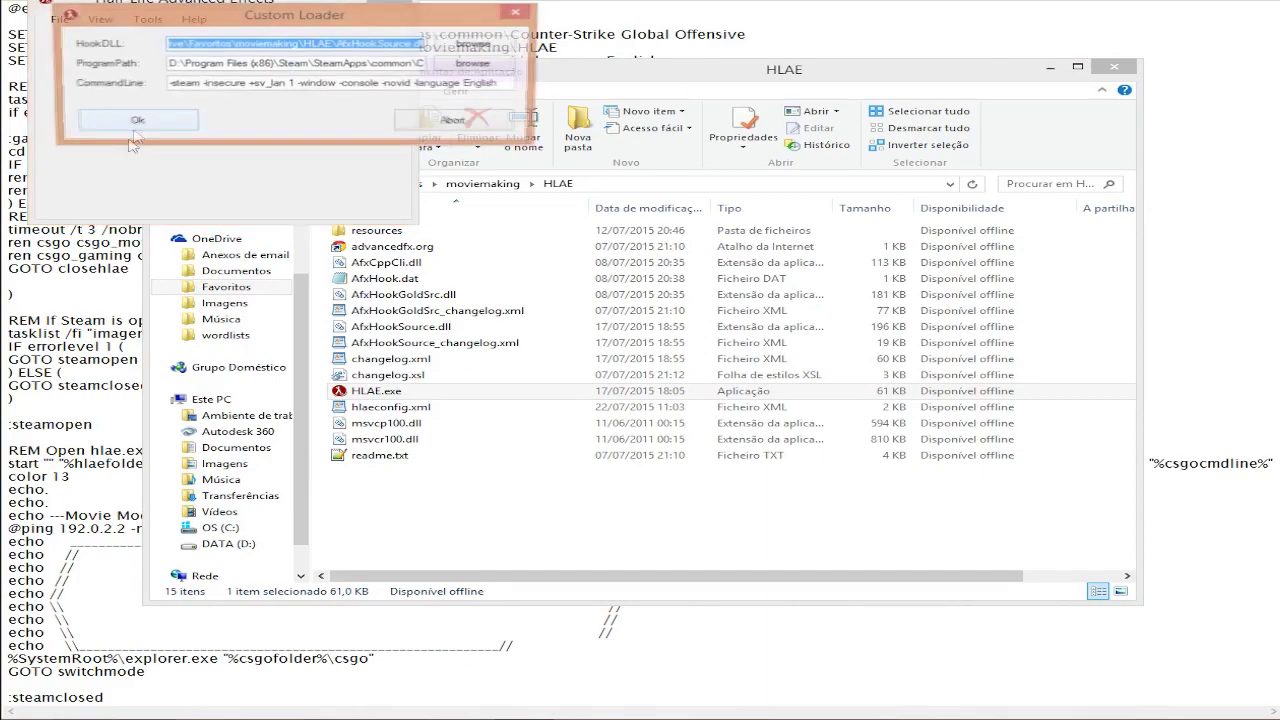
# Compare the Custom Loader's CommandLine parameters with the script's csgocmdline value, closing HLAE and its folder window
pyautogui.moveTo(168, 84); pyautogui.dragTo(546, 84)
pyautogui.click(516, 12)
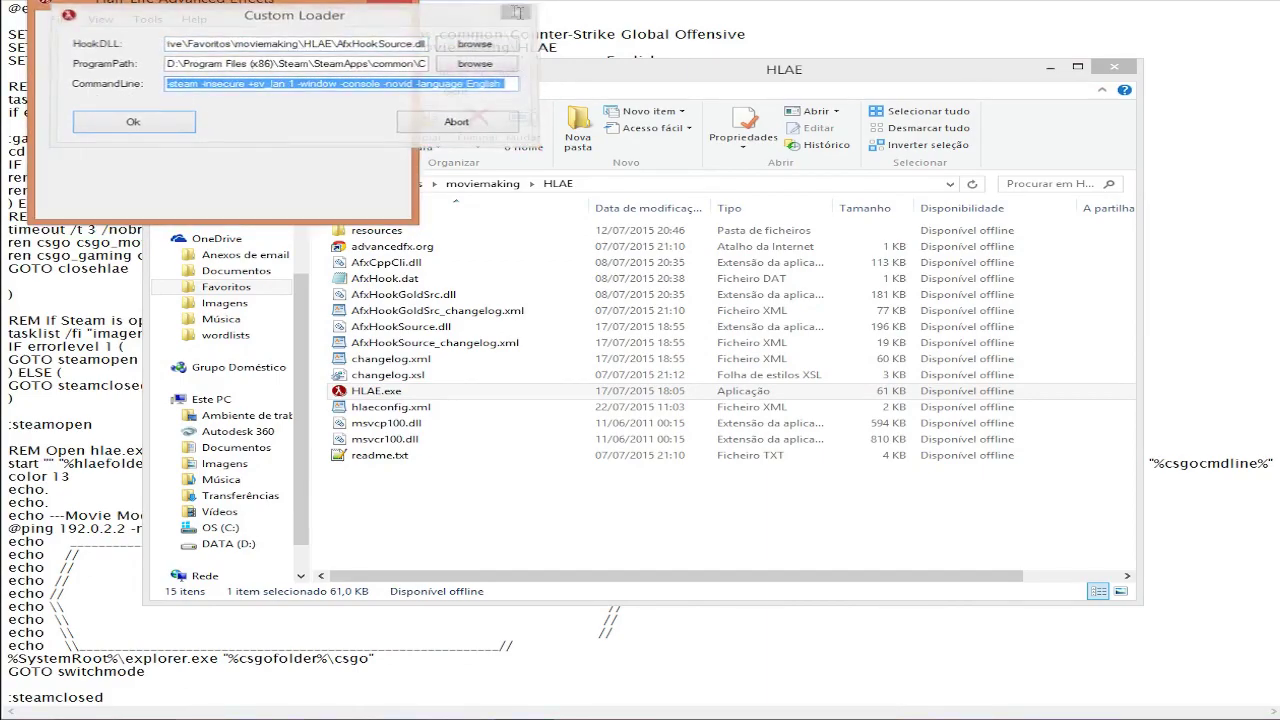
pyautogui.click(1113, 69)
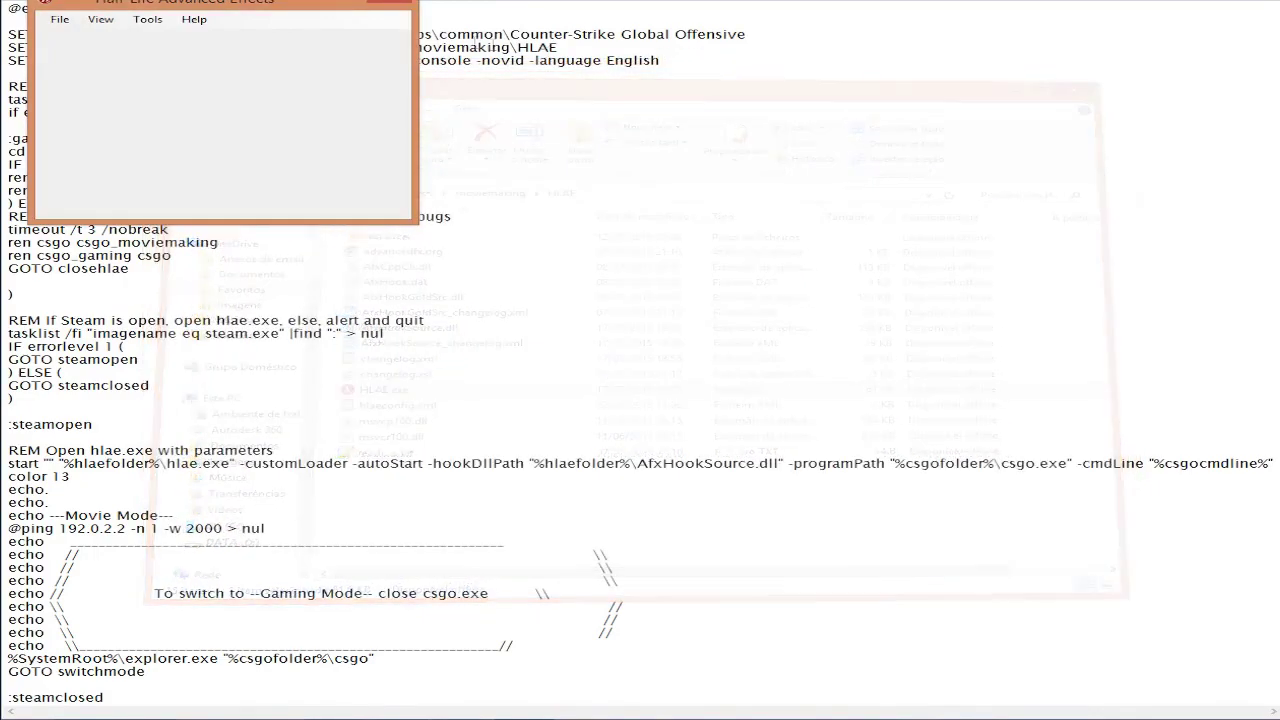
pyautogui.click(395, 12)
pyautogui.moveTo(146, 62); pyautogui.dragTo(670, 64)
pyautogui.click(672, 64)
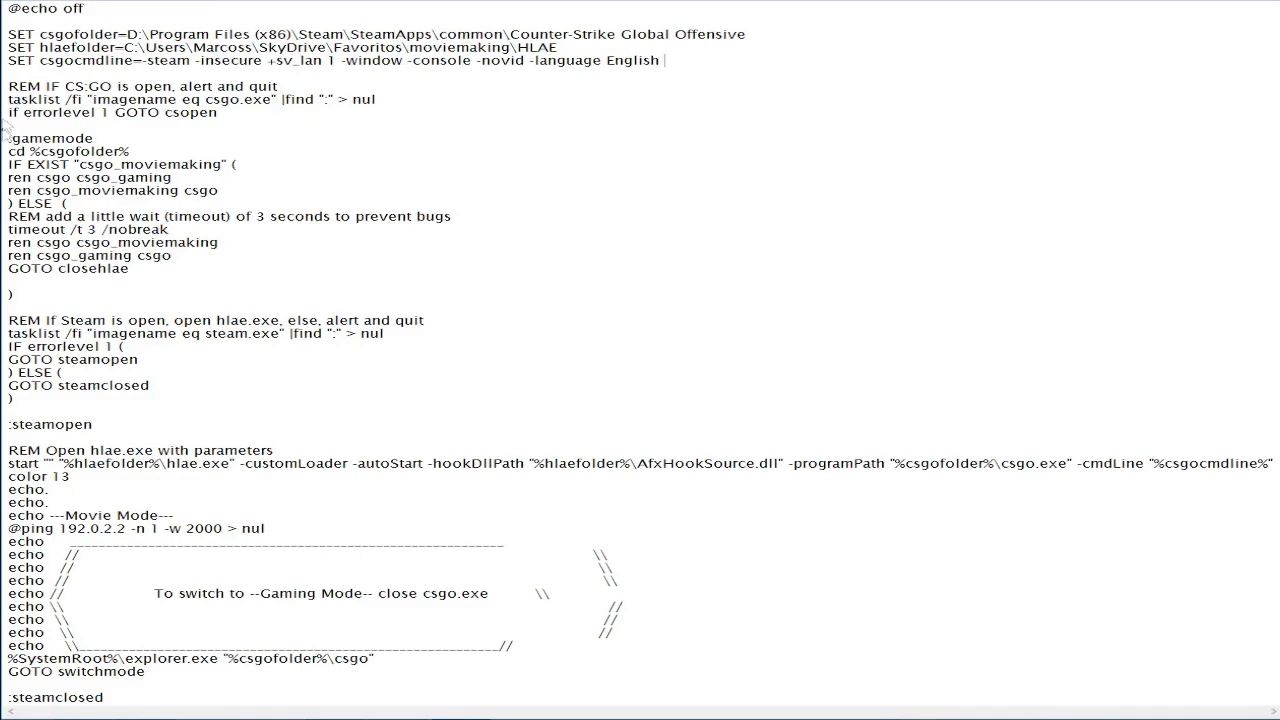
# Highlight the gamemode label and its csgo_moviemaking condition, and point out the csgo_moviemaking folder in the game directory
pyautogui.moveTo(9, 139); pyautogui.dragTo(117, 139)
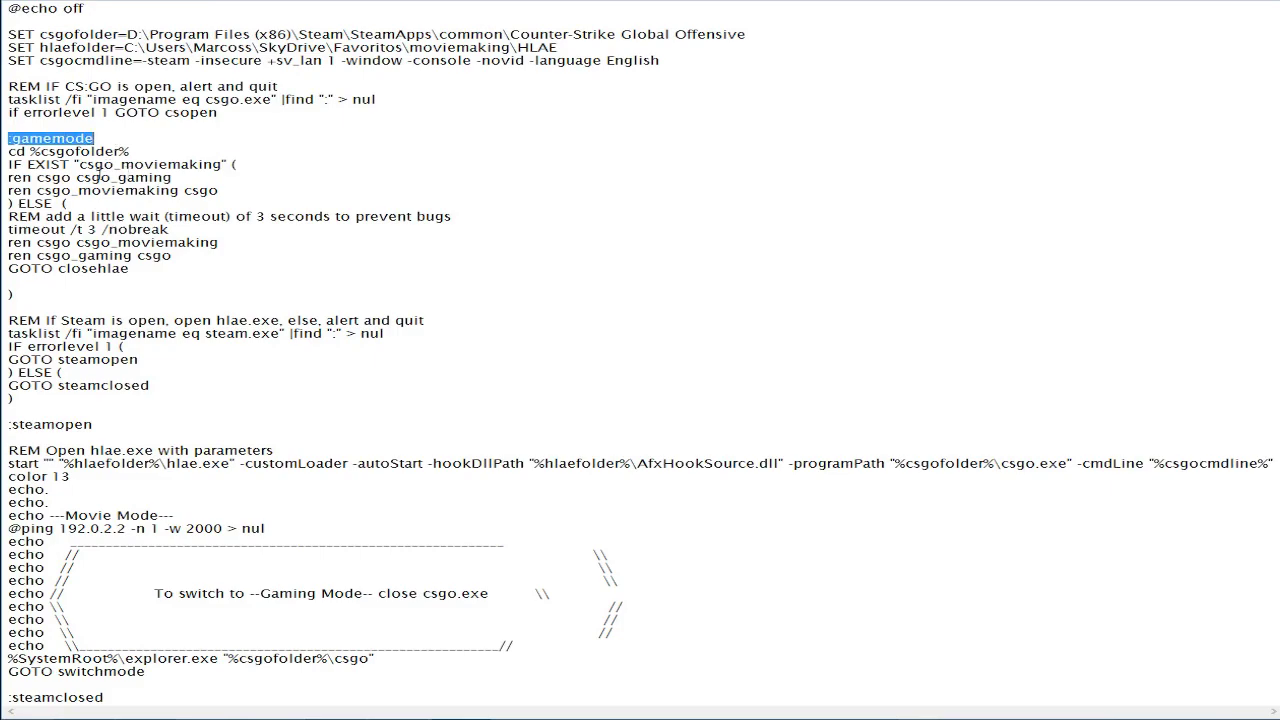
pyautogui.moveTo(79, 164); pyautogui.dragTo(223, 165)
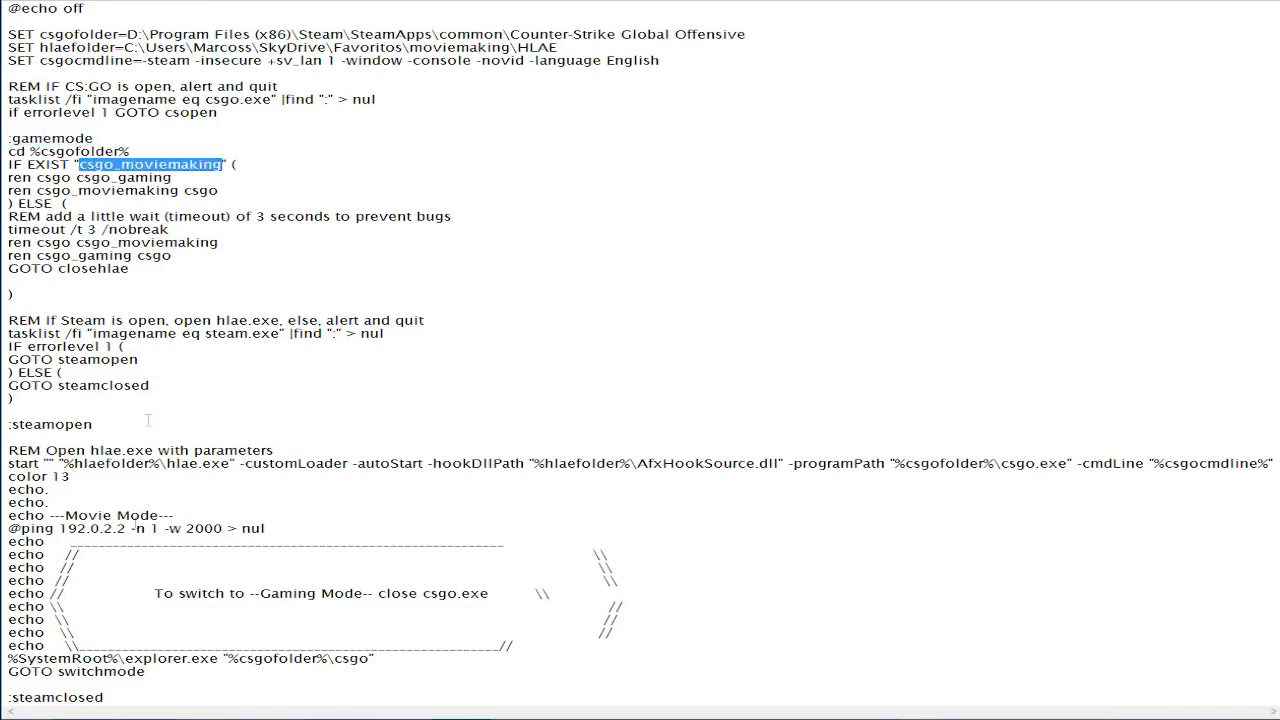
pyautogui.click(150, 712)
pyautogui.scroll(7, 373, 478)
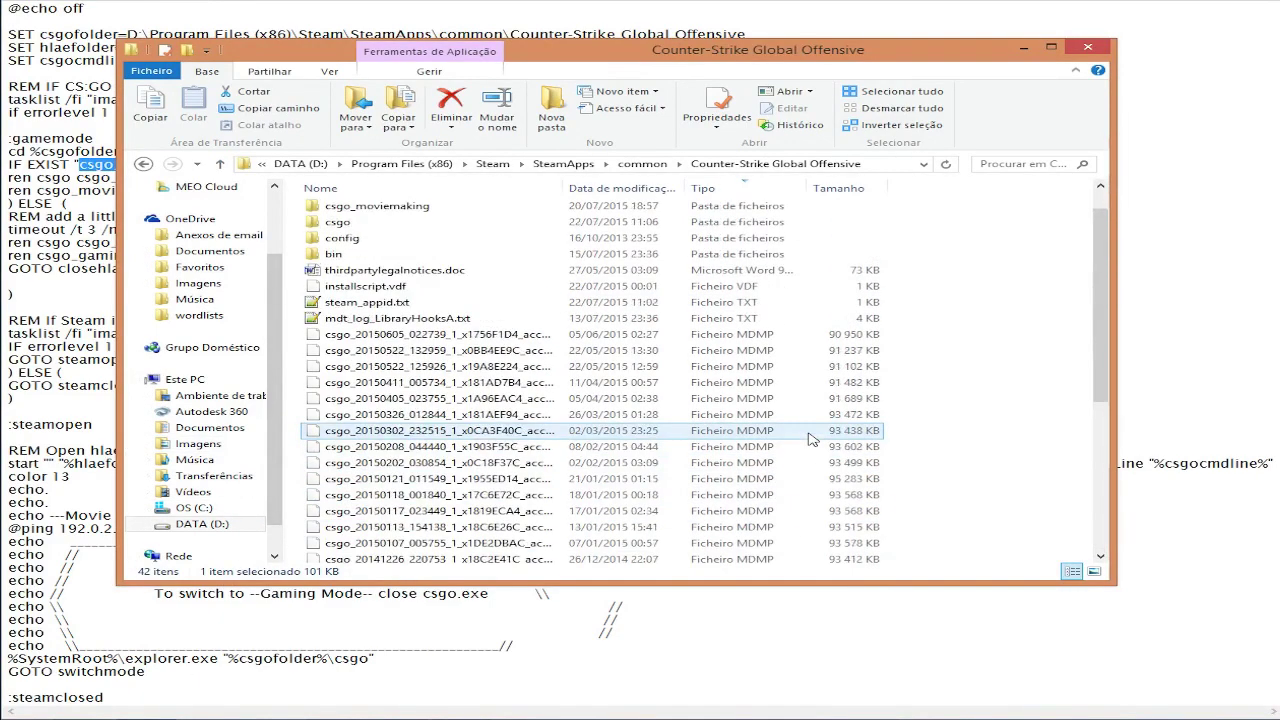
pyautogui.click(390, 245)
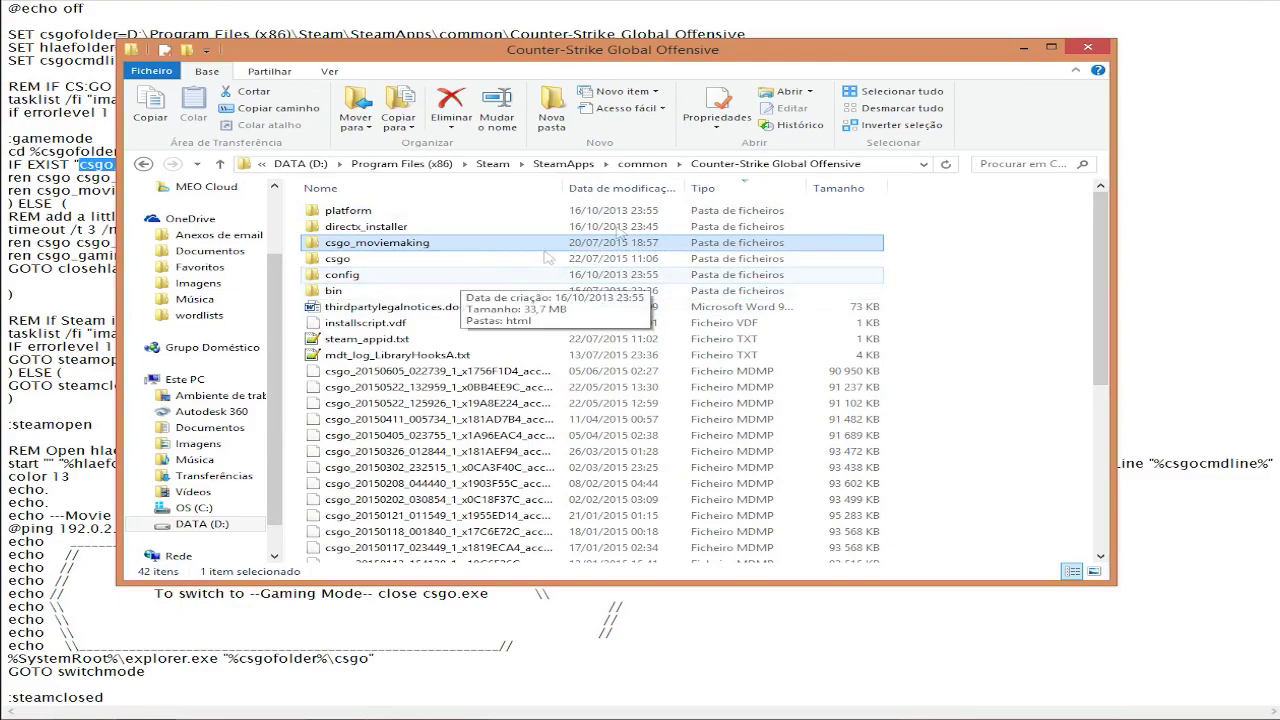
pyautogui.click(1025, 48)
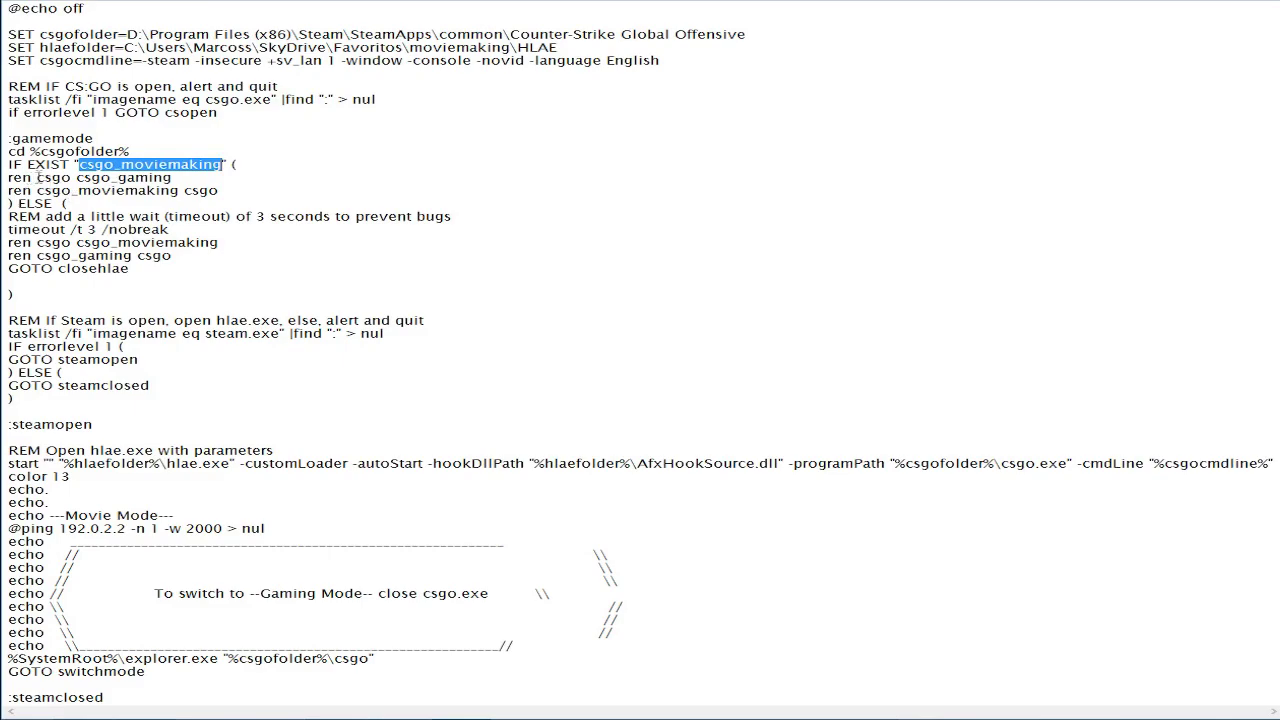
# Examine the folder names in the ren commands of the IF EXIST "csgo_moviemaking" block and its ELSE branch
pyautogui.moveTo(37, 176); pyautogui.dragTo(171, 177)
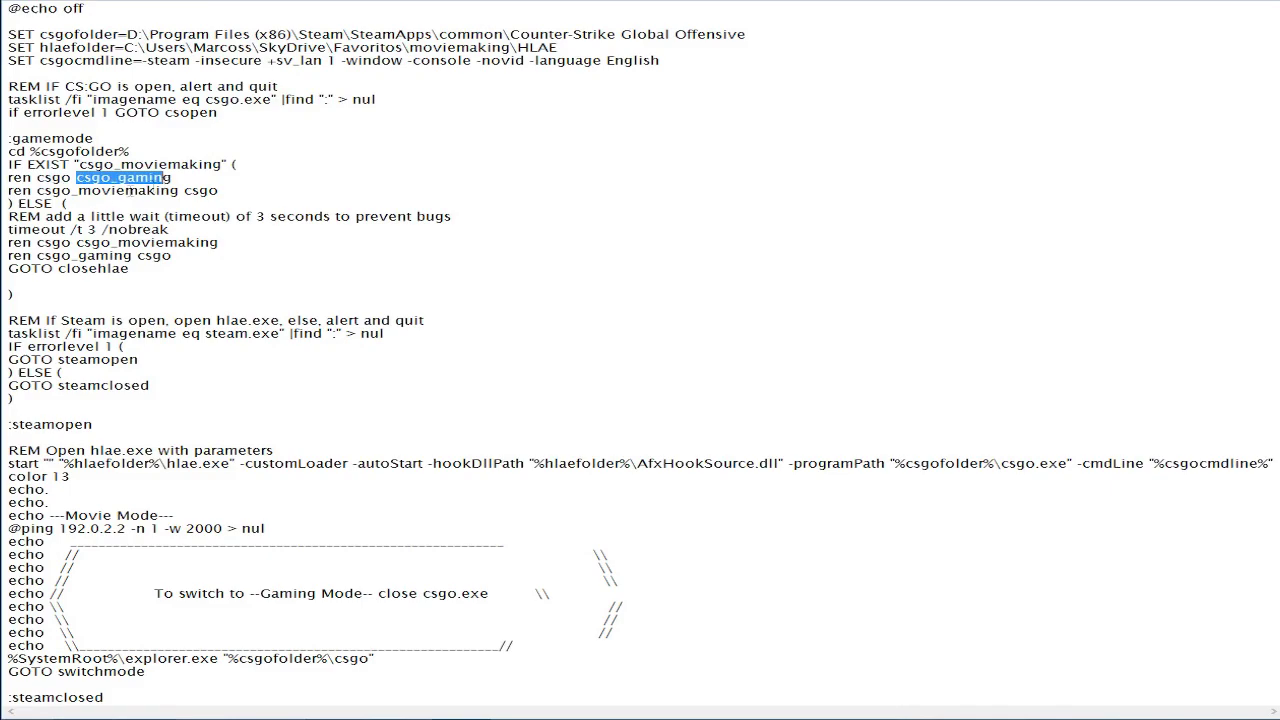
pyautogui.moveTo(44, 190); pyautogui.dragTo(224, 191)
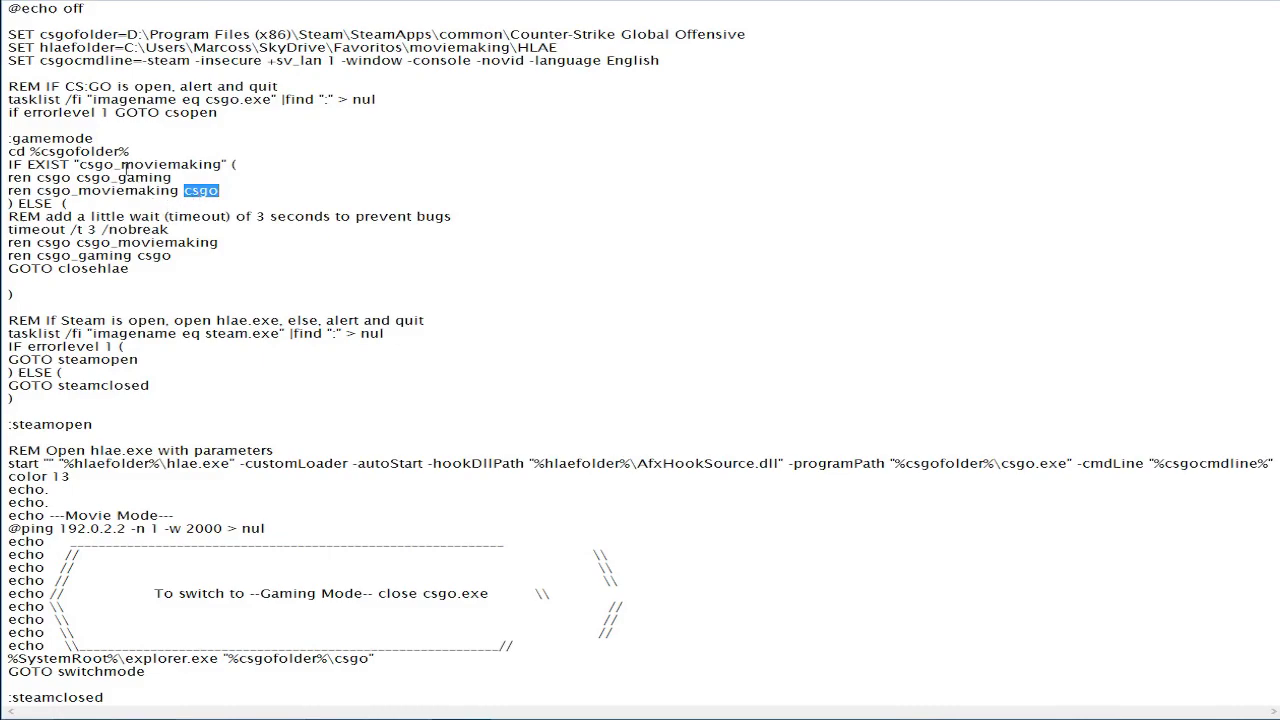
pyautogui.moveTo(80, 165); pyautogui.dragTo(224, 164)
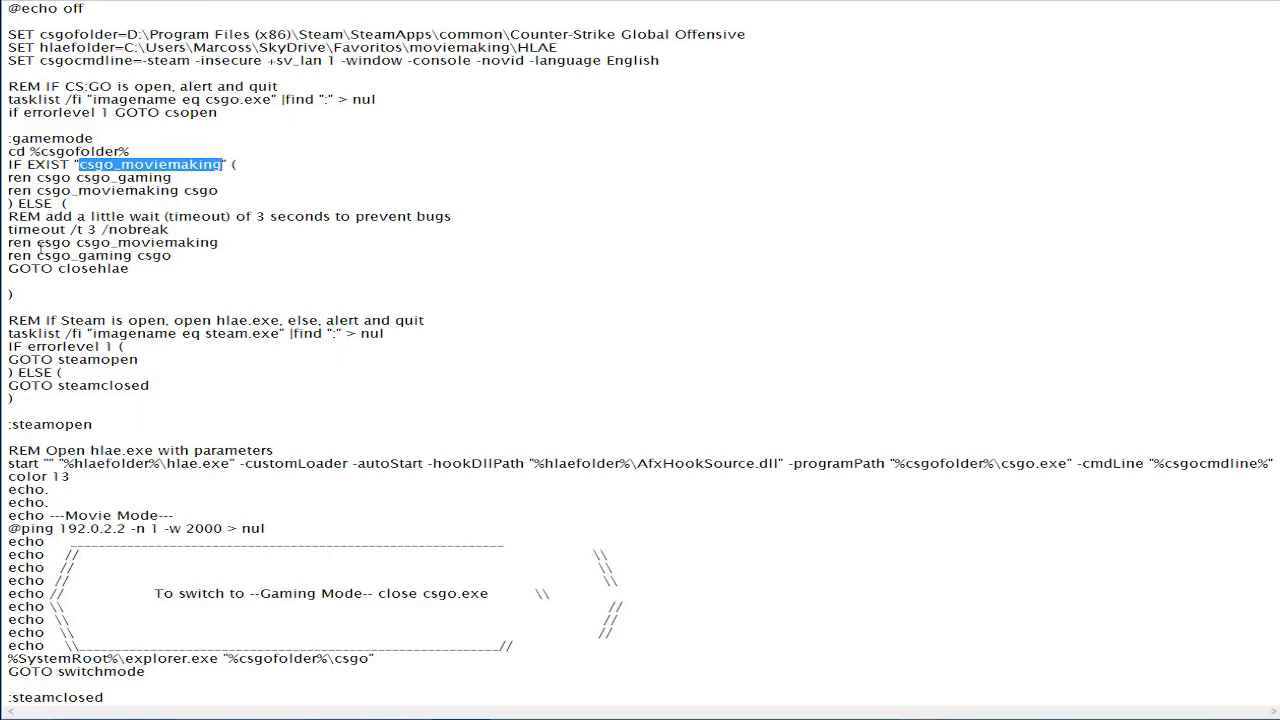
pyautogui.doubleClick(45, 243)
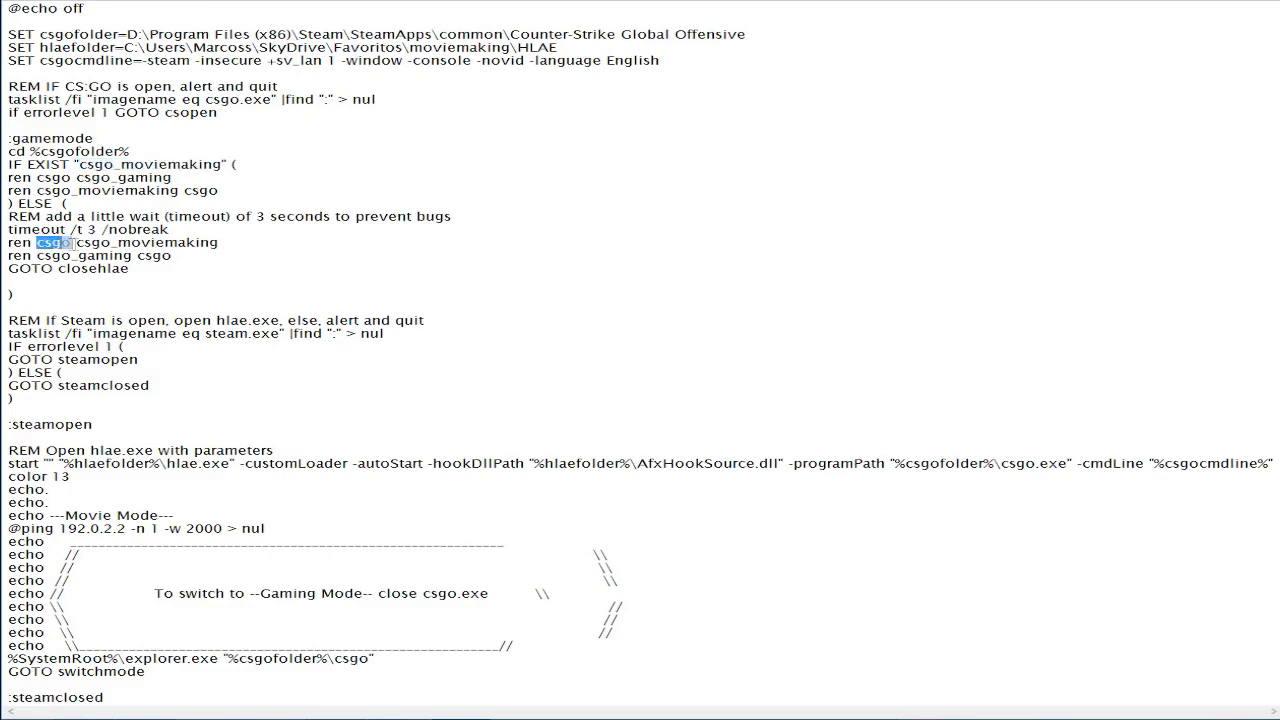
pyautogui.doubleClick(87, 243)
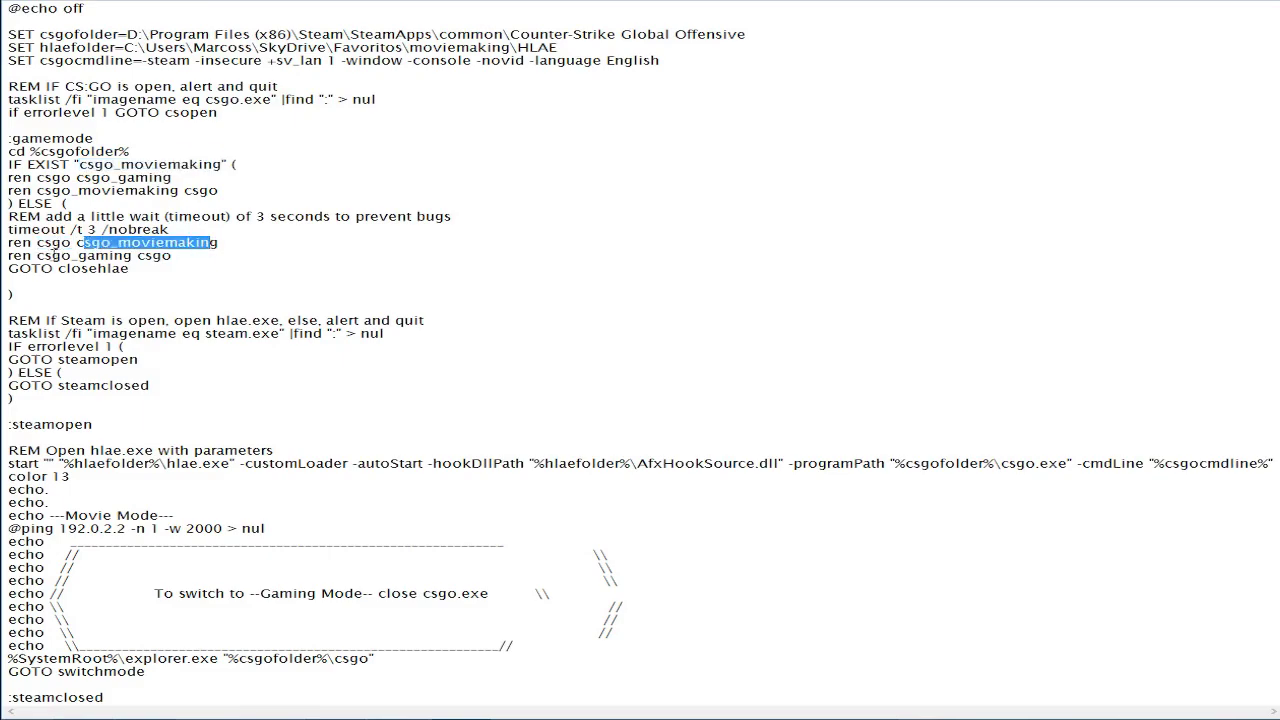
pyautogui.moveTo(132, 255); pyautogui.dragTo(182, 255)
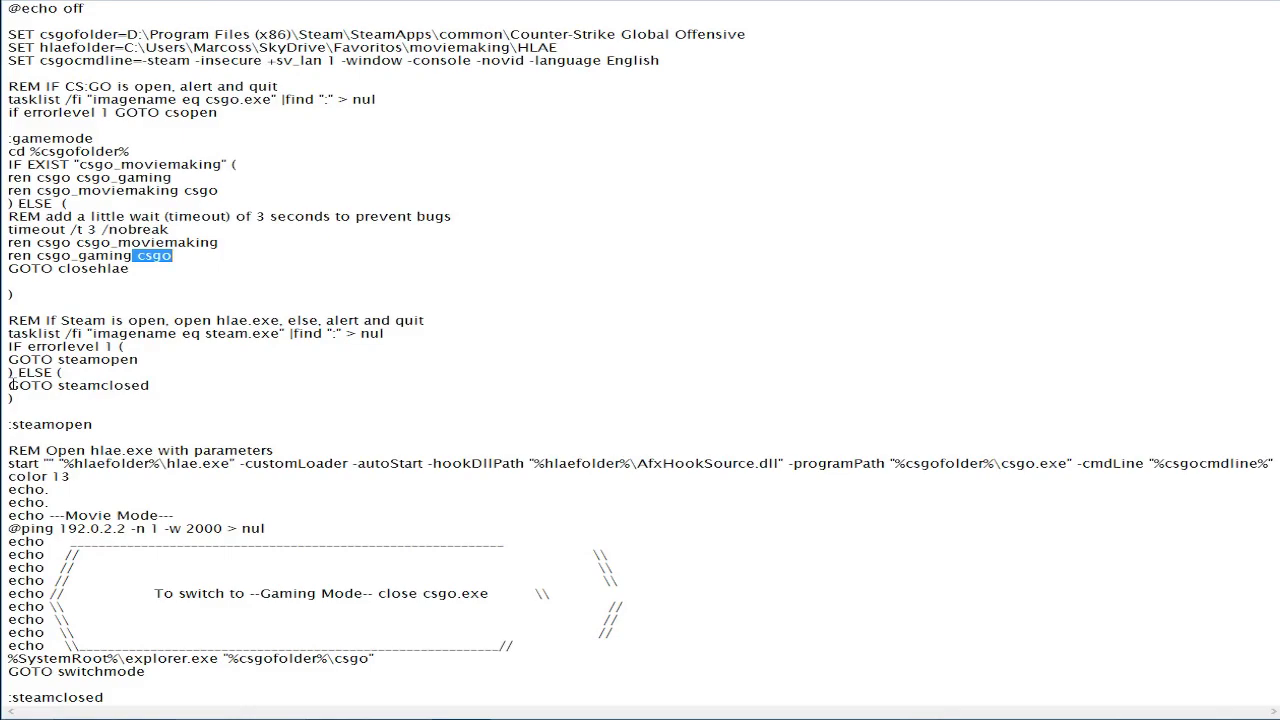
# Highlight the GOTO steamclosed line in the Steam check and examine the steamopen section that starts hlae.exe
pyautogui.click(10, 385)
pyautogui.keyDown('shift'); pyautogui.click(149, 381); pyautogui.keyUp('shift')
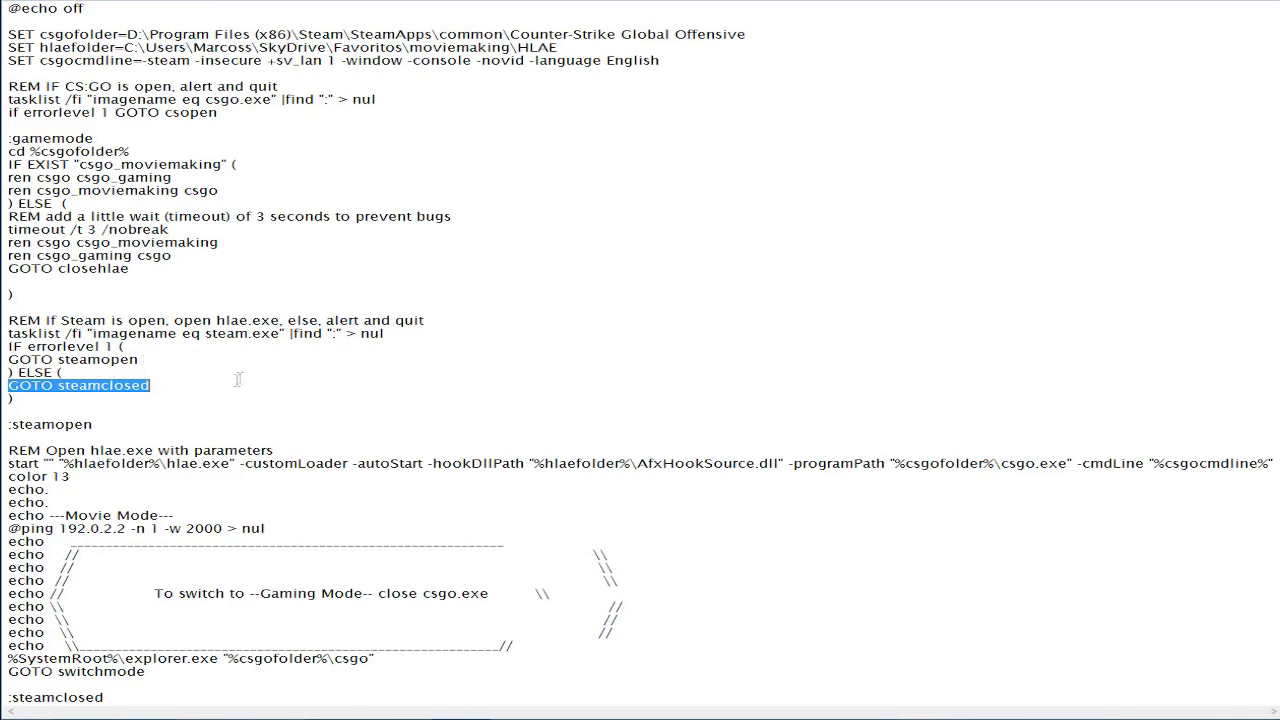
pyautogui.scroll(-1, 237, 381)
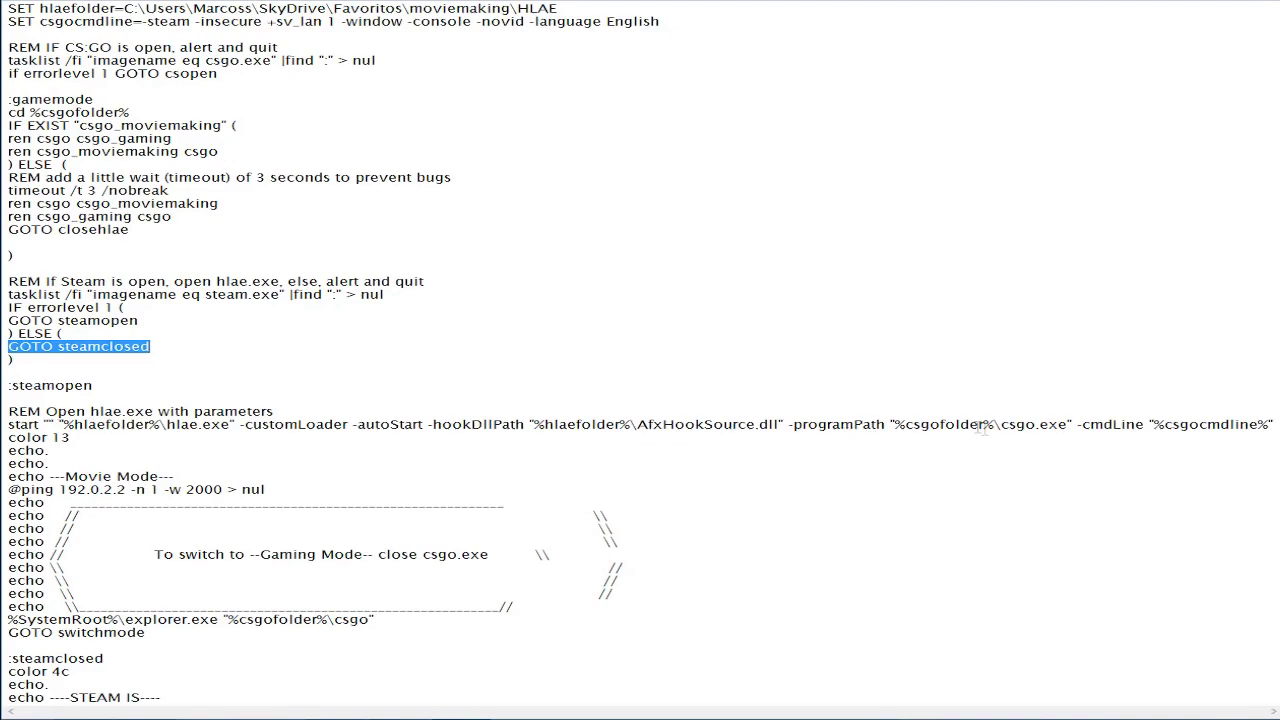
# Highlight the csgo.exe tasklist check and the goto switchmode line in the script's switchmode section
pyautogui.scroll(-4, 942, 428)
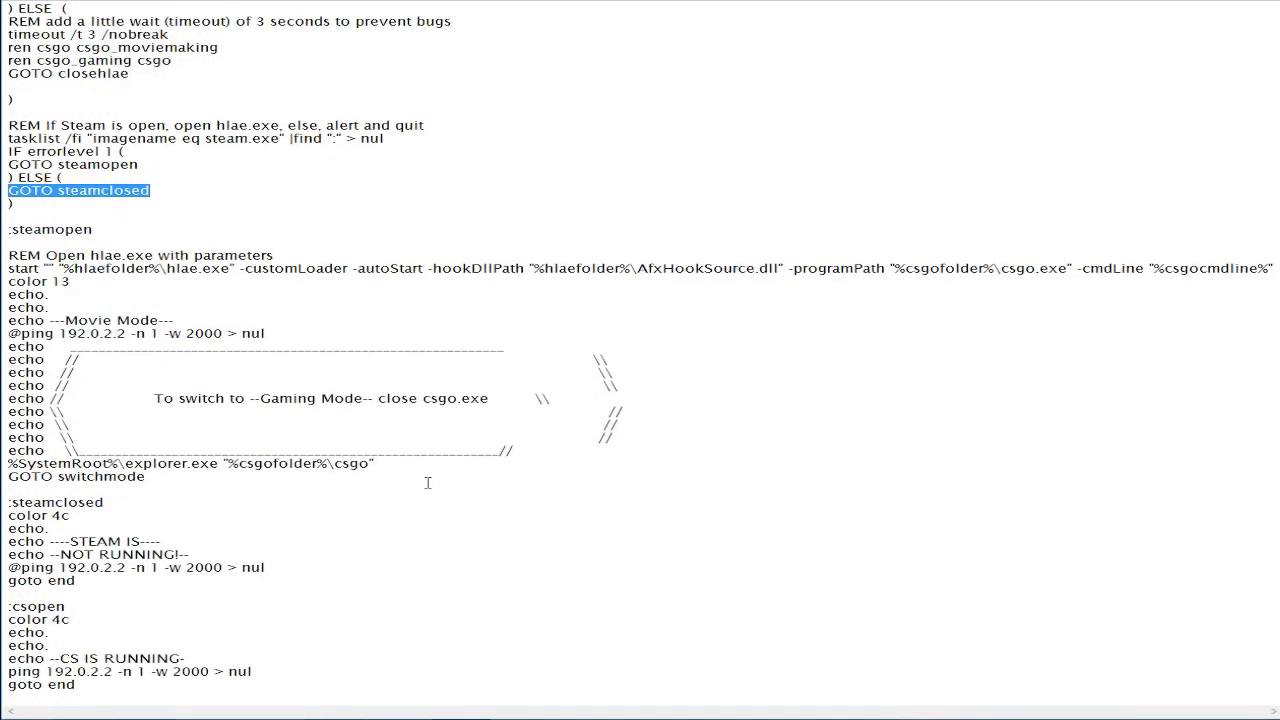
pyautogui.scroll(-3, 427, 483)
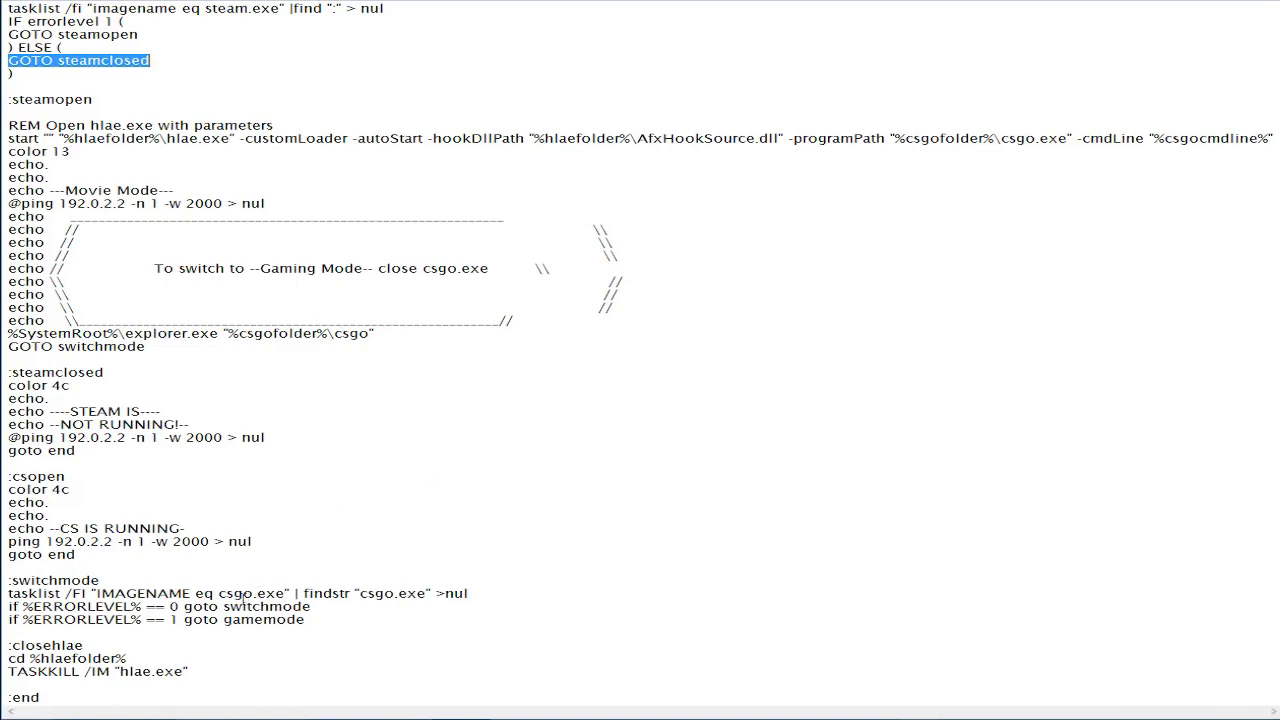
pyautogui.click(13, 593)
pyautogui.moveTo(10, 593); pyautogui.dragTo(321, 609)
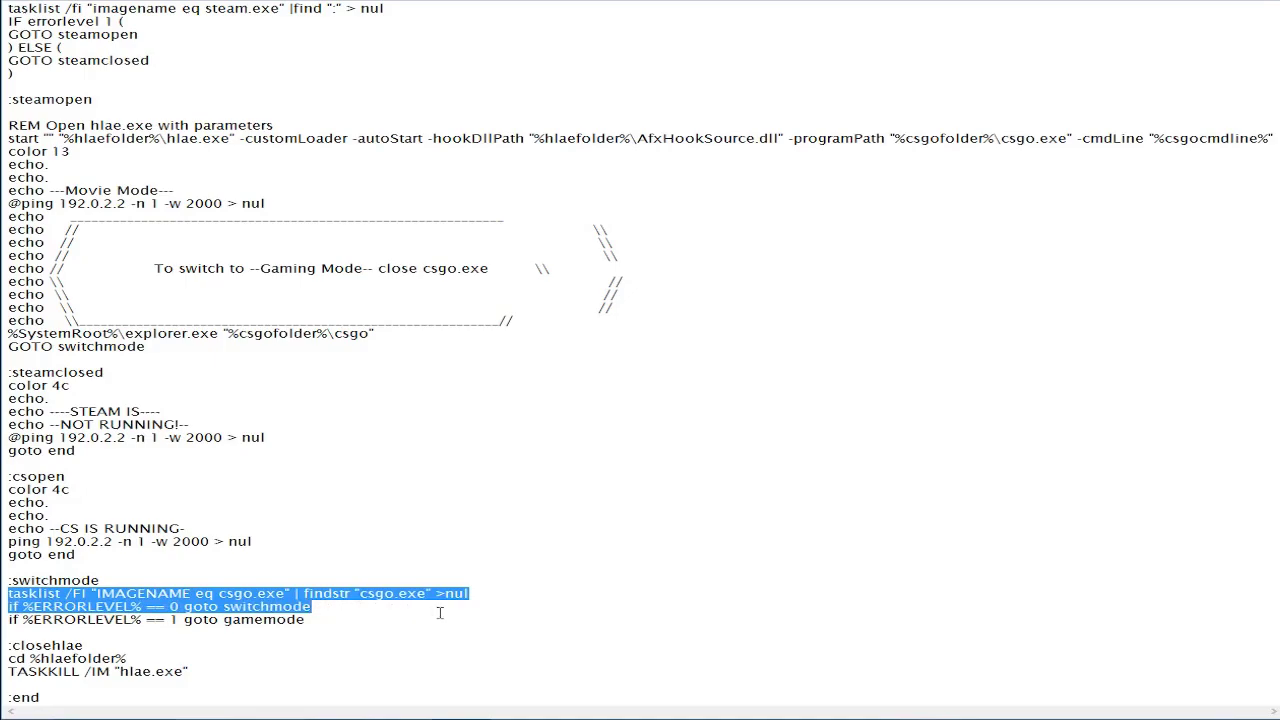
# Highlight the gamemode label, its csgo_moviemaking condition and the folder names in its ren commands, and view the closehlae section
pyautogui.scroll(8, 439, 613)
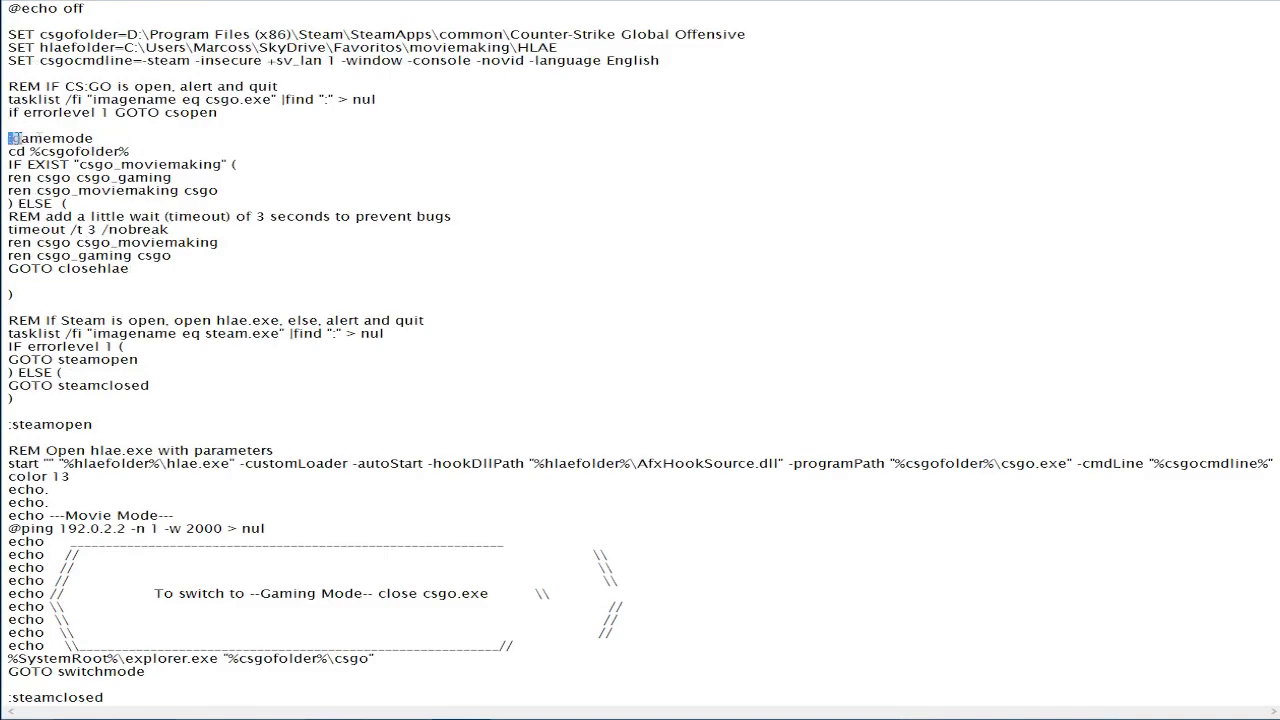
pyautogui.moveTo(10, 138); pyautogui.dragTo(110, 140)
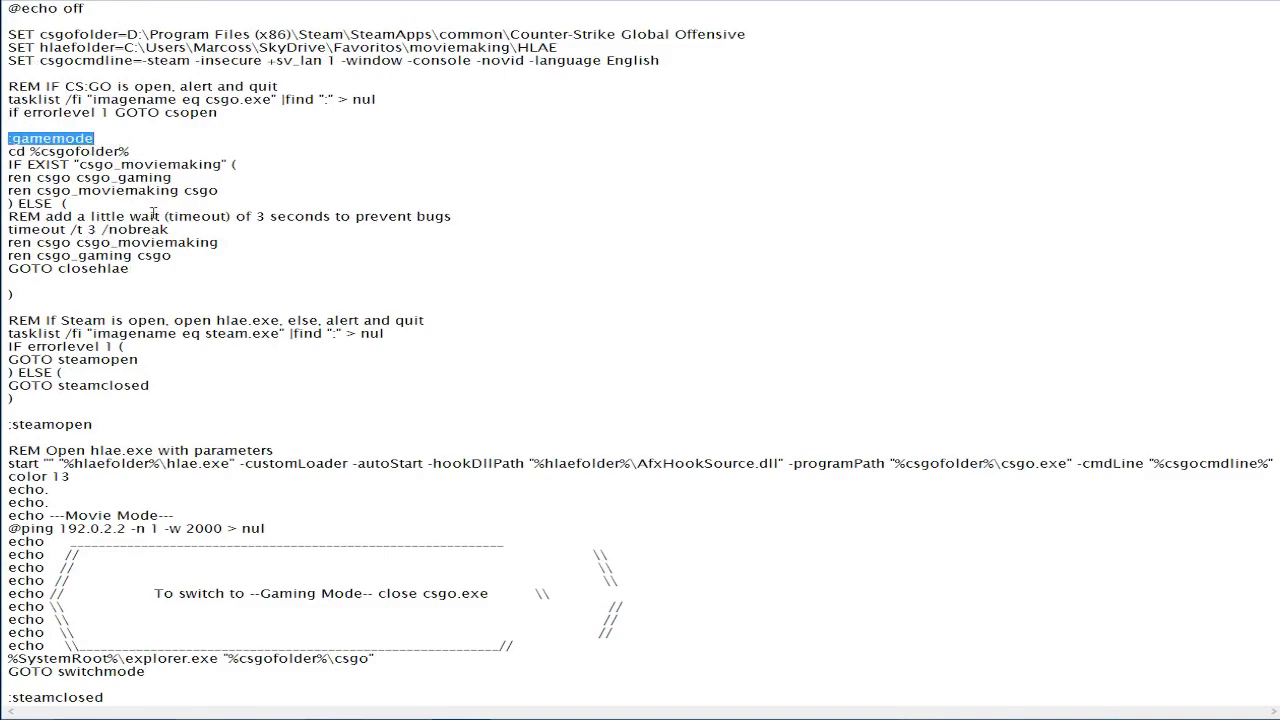
pyautogui.moveTo(78, 164); pyautogui.dragTo(221, 166)
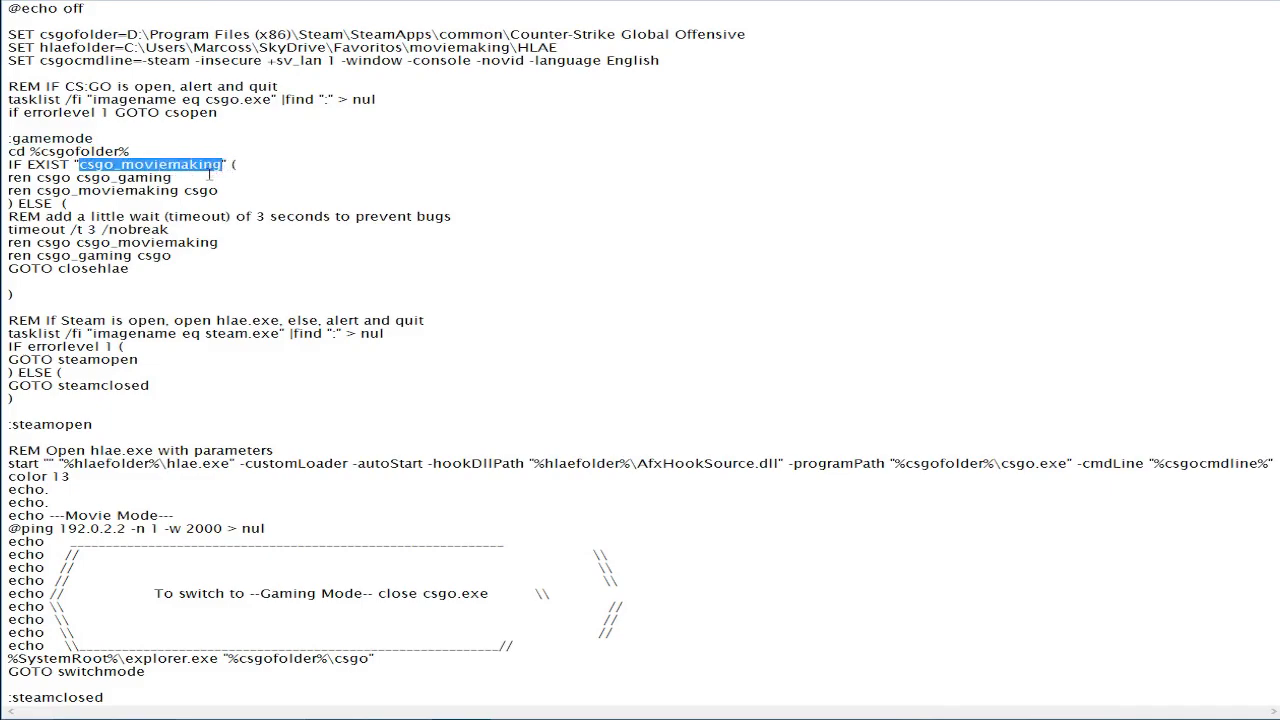
pyautogui.moveTo(38, 190); pyautogui.dragTo(234, 190)
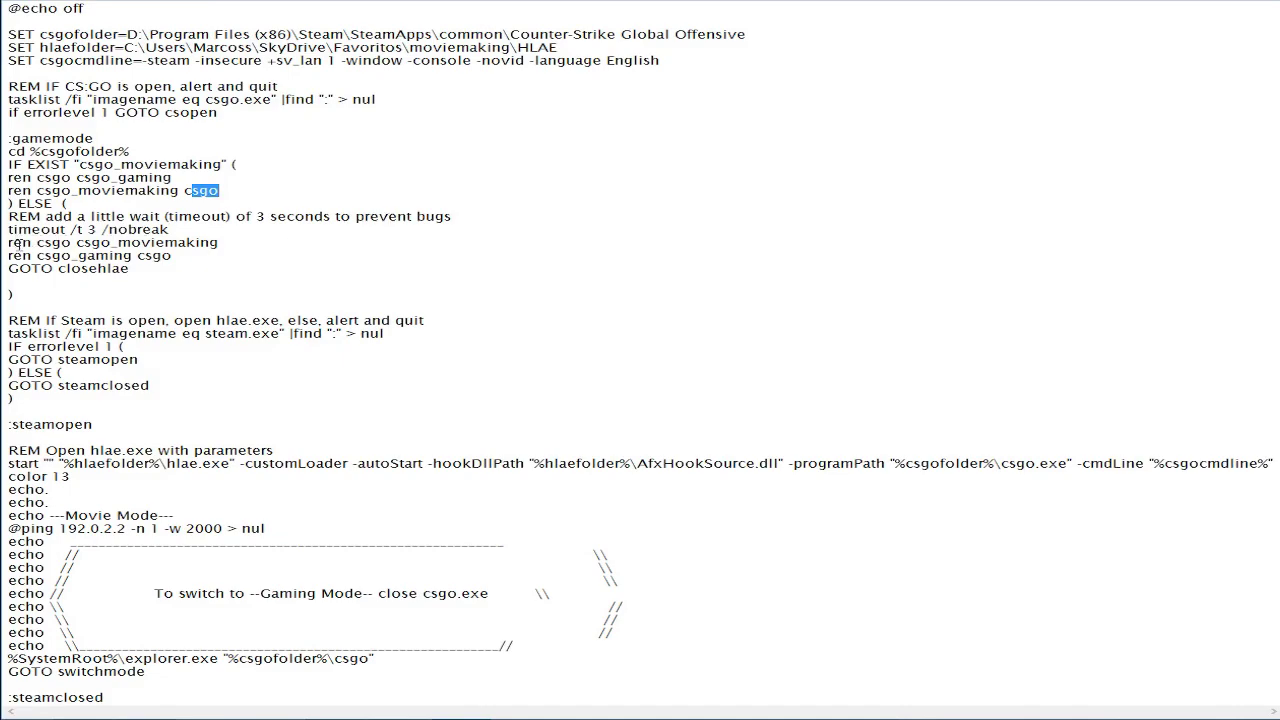
pyautogui.moveTo(36, 242); pyautogui.dragTo(235, 243)
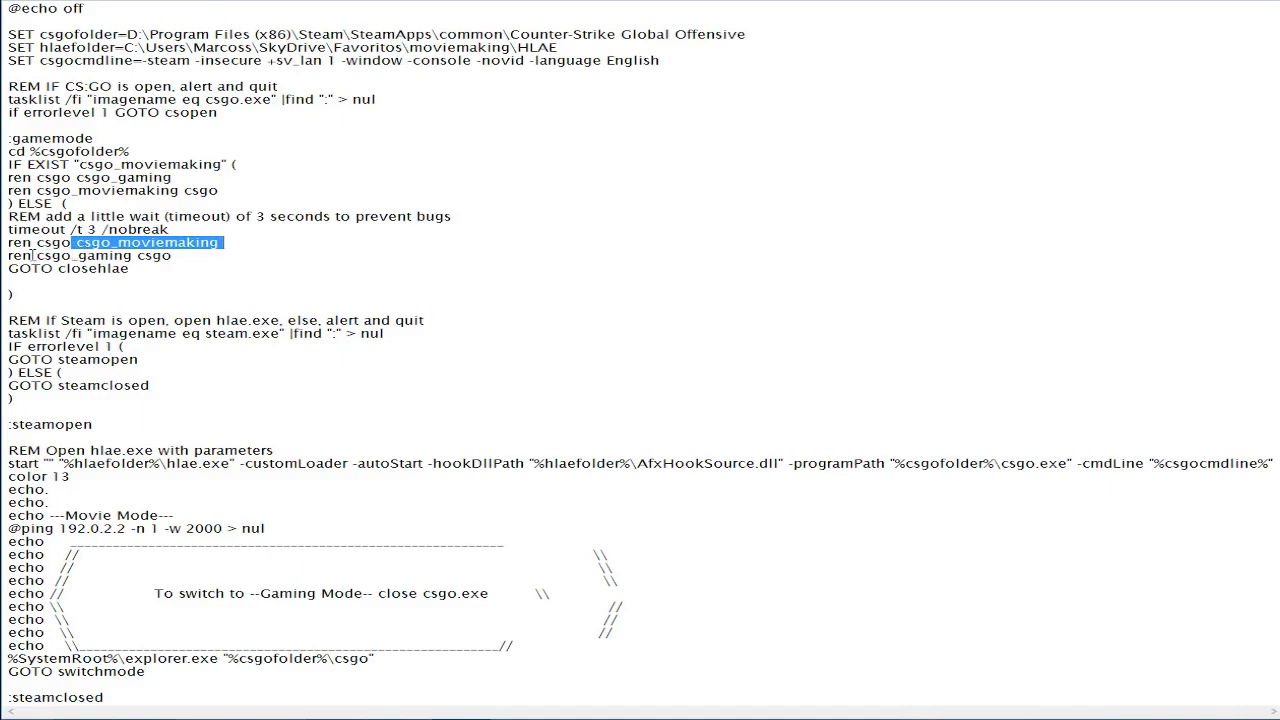
pyautogui.moveTo(45, 255); pyautogui.dragTo(183, 258)
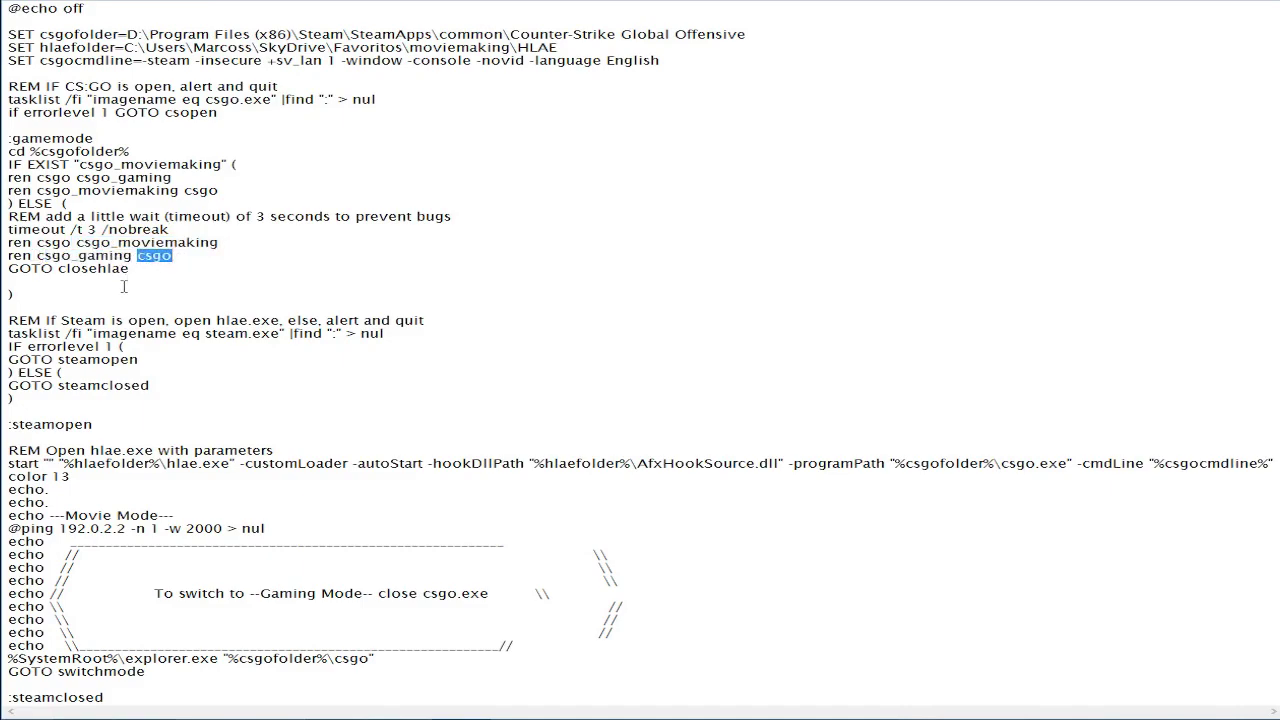
pyautogui.scroll(-4, 62, 268)
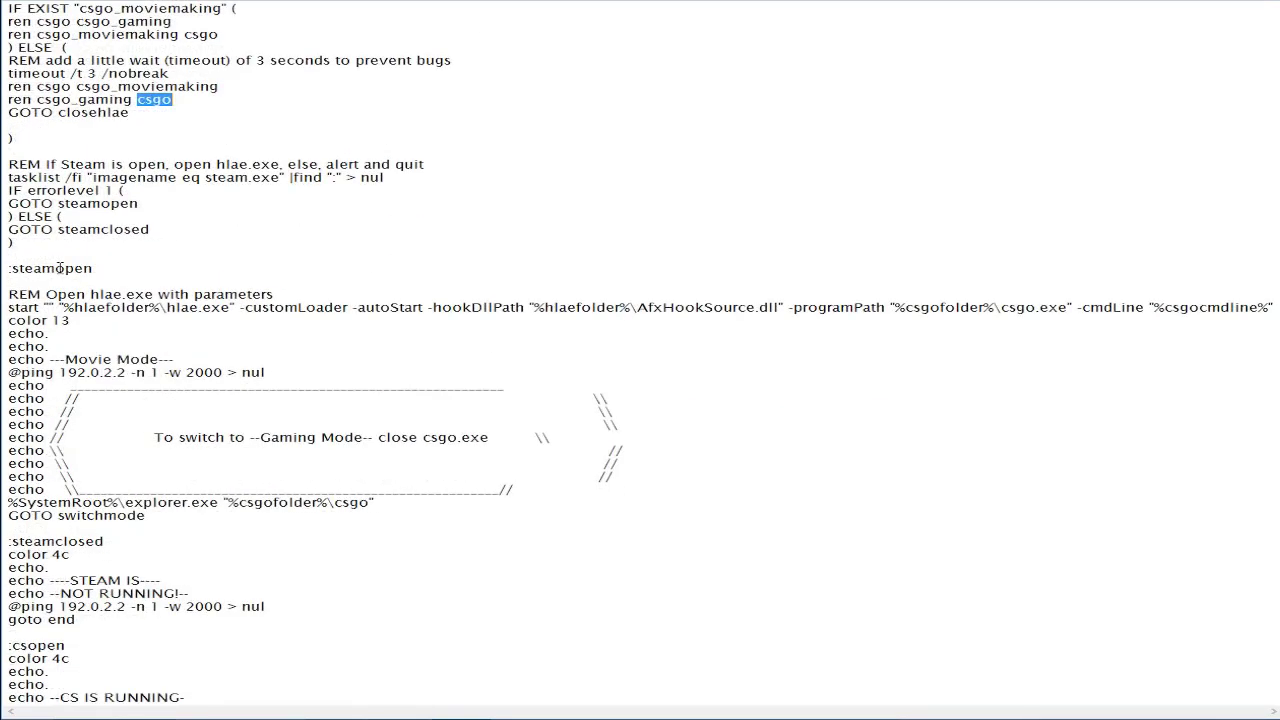
pyautogui.scroll(-4, 64, 270)
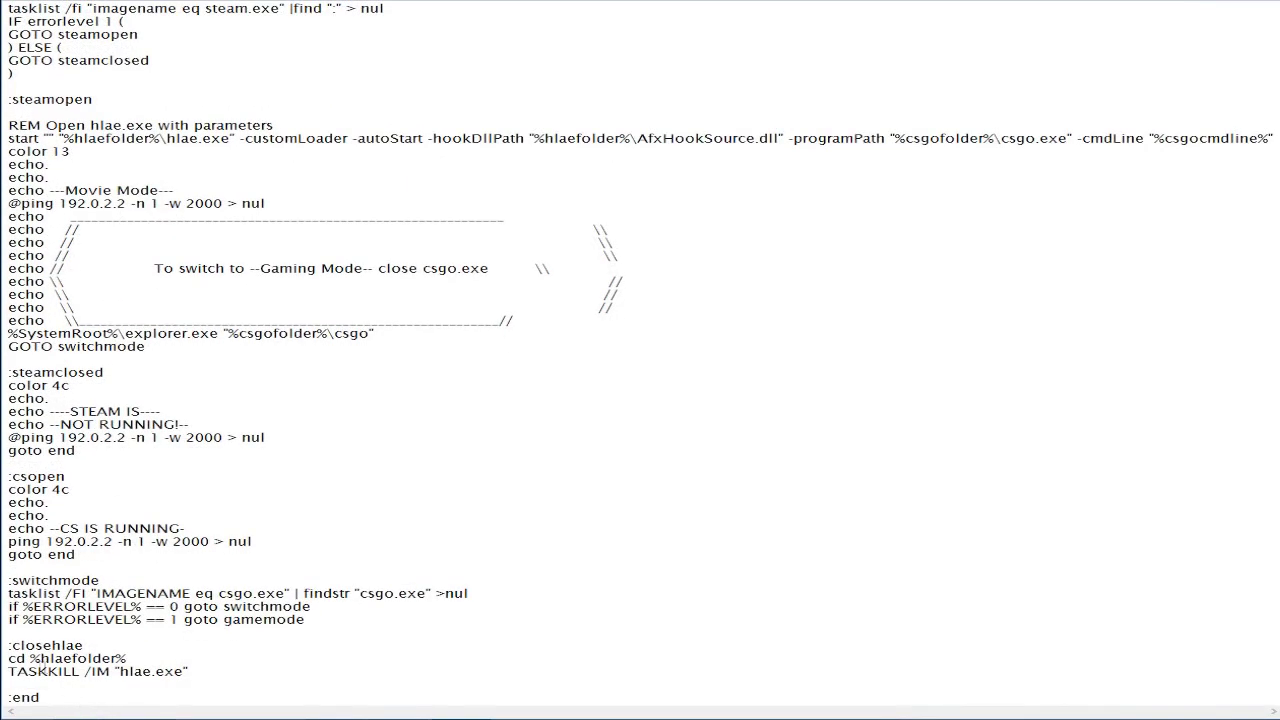